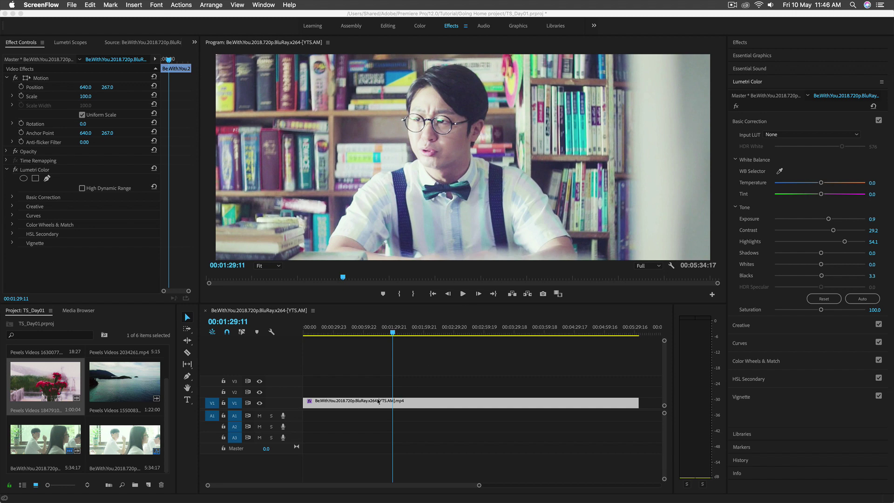
# Move the playhead back to 00:00:26:01 to preview the classroom scene.
pyautogui.click(390, 337)
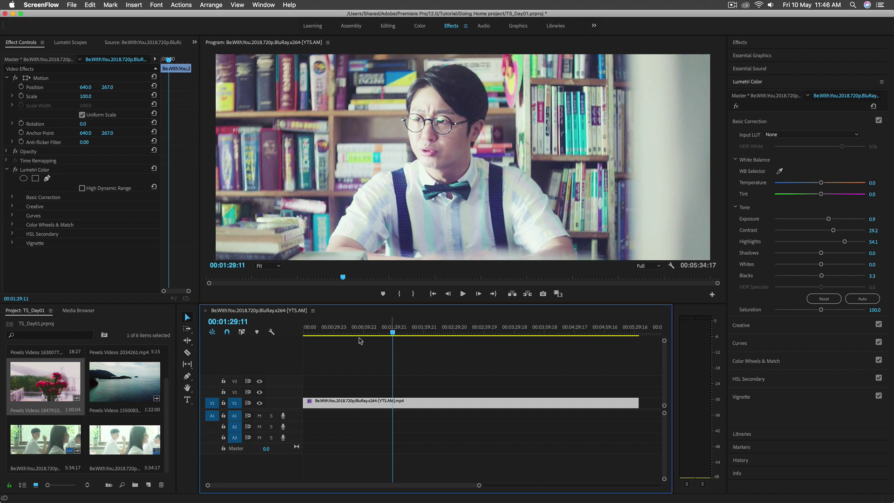
pyautogui.click(328, 336)
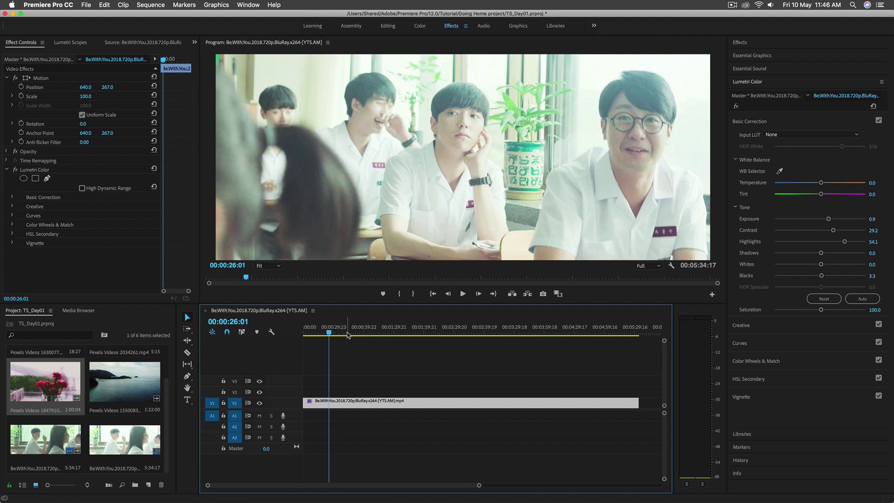
# Scrub the clip to preview frames at 00:01:22:02, 00:00:47:18, 00:00:59:12 and 00:01:52:22.
pyautogui.click(373, 332)
pyautogui.click(385, 334)
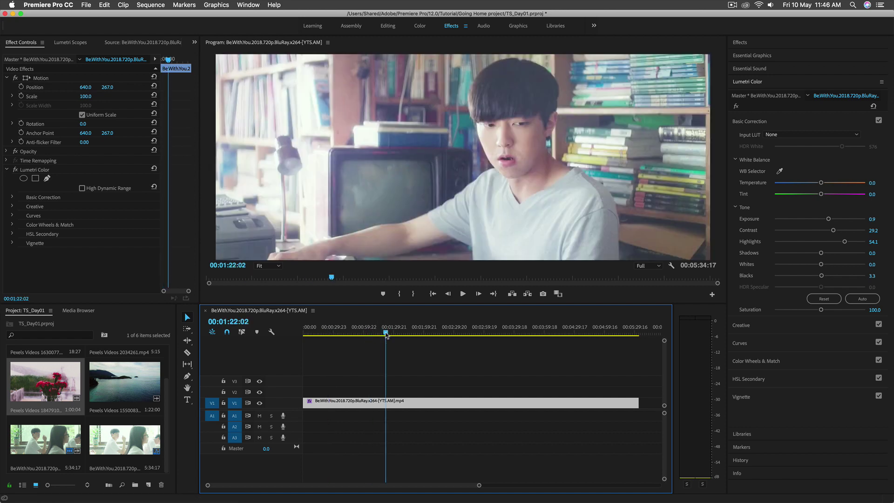
pyautogui.click(351, 334)
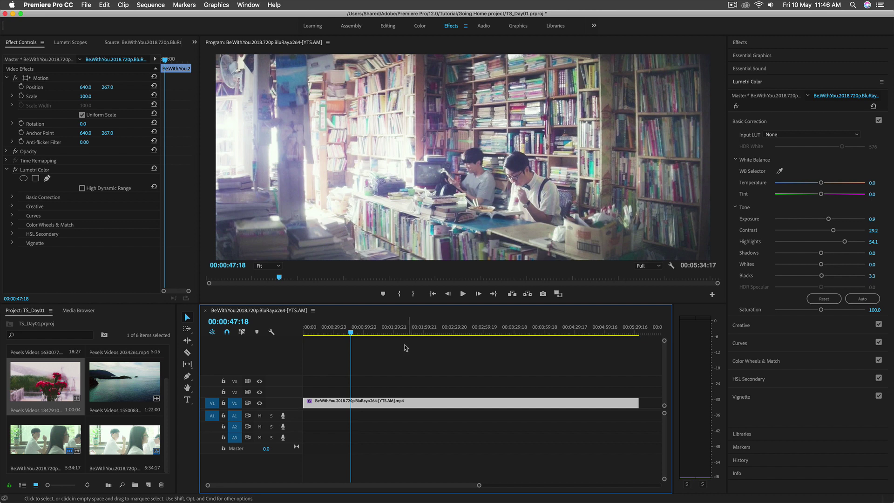
pyautogui.click(363, 330)
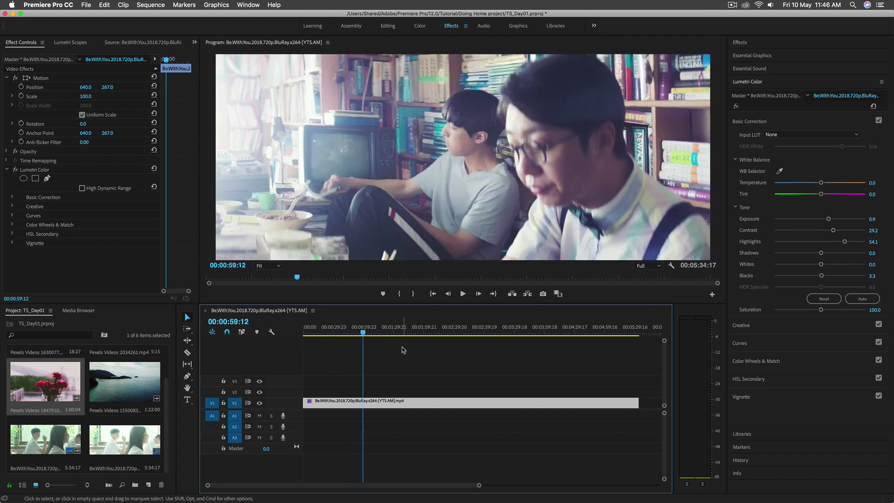
pyautogui.click(402, 330)
pyautogui.click(416, 330)
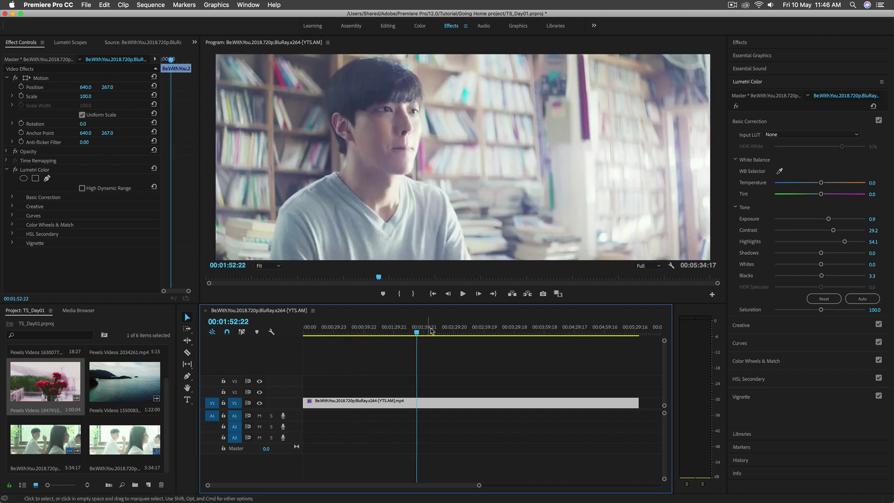
# Preview the gym, students close-up and desk scenes, ending on the chalkboard shot at 00:00:15:05.
pyautogui.click(436, 331)
pyautogui.click(459, 331)
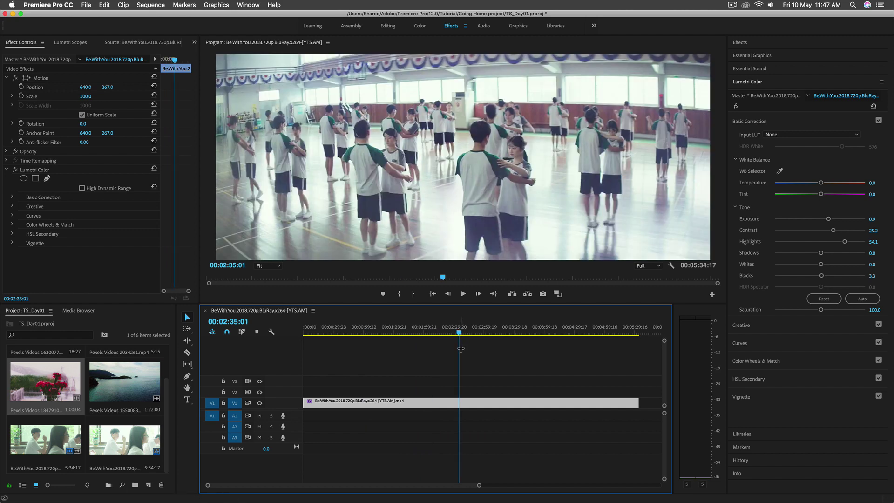
pyautogui.click(447, 331)
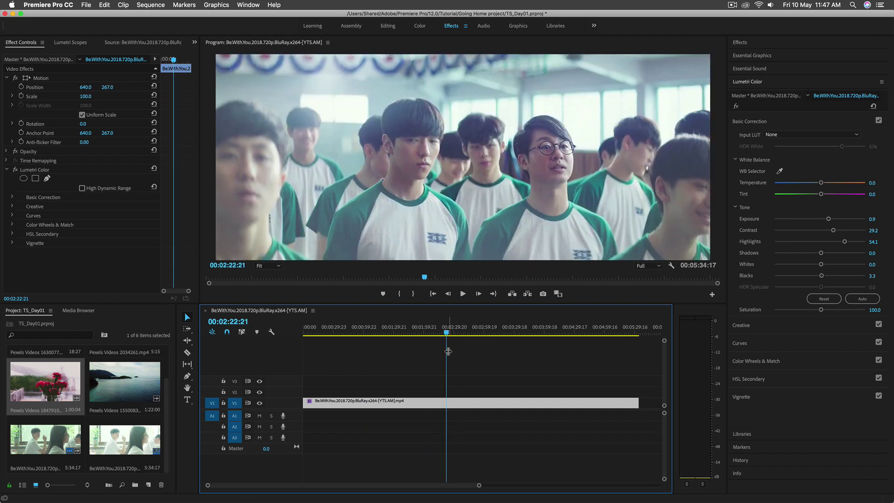
pyautogui.click(339, 331)
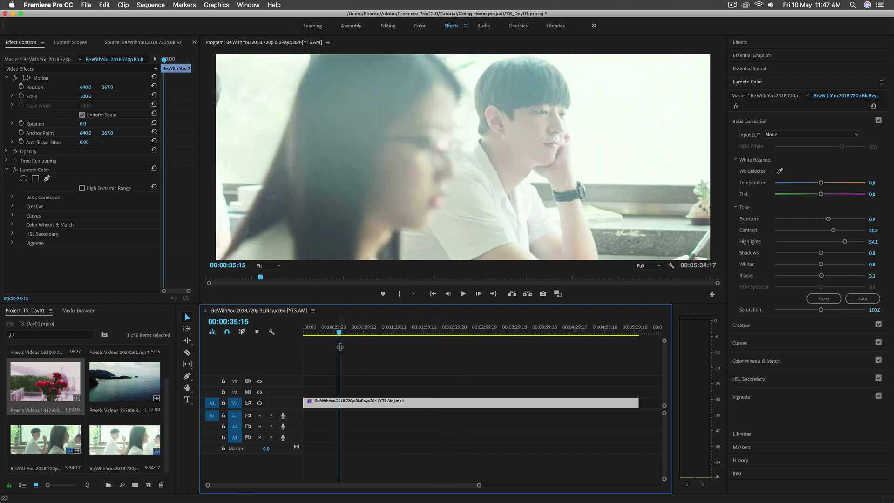
pyautogui.click(327, 331)
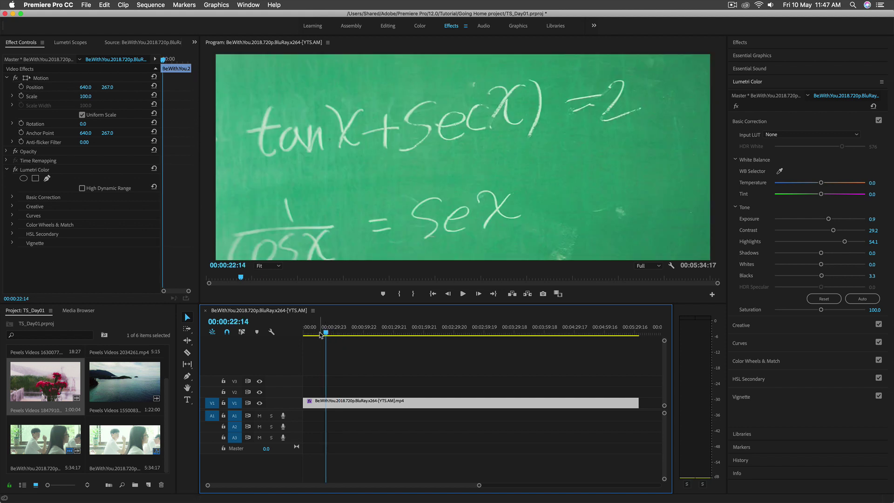
pyautogui.click(319, 331)
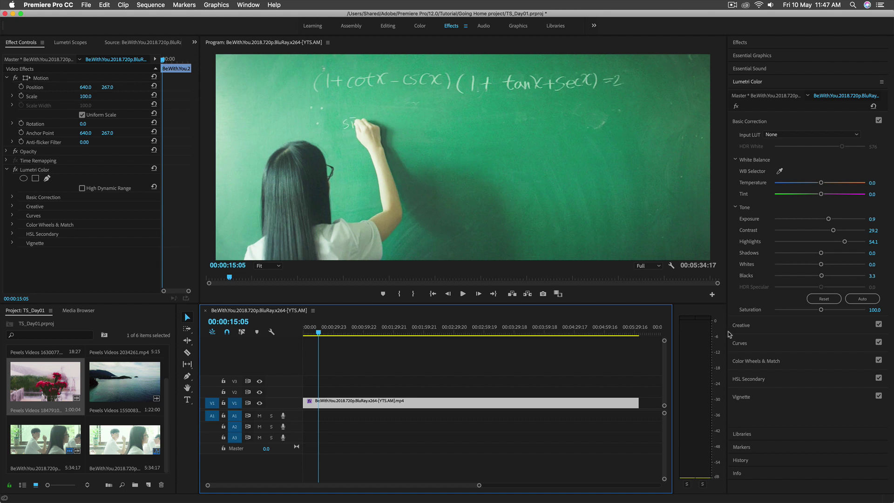
# Reset the clip's Basic Correction tone values to 0.0 and switch to the Color workspace.
pyautogui.click(824, 299)
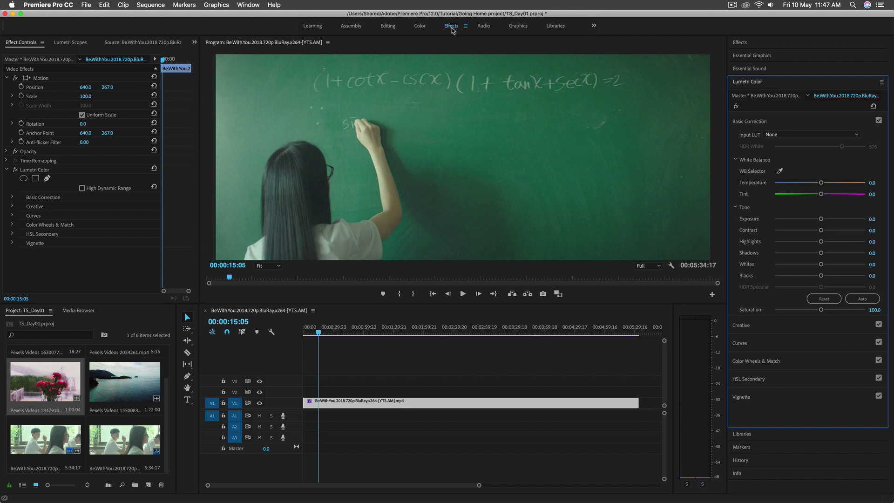
pyautogui.click(792, 84)
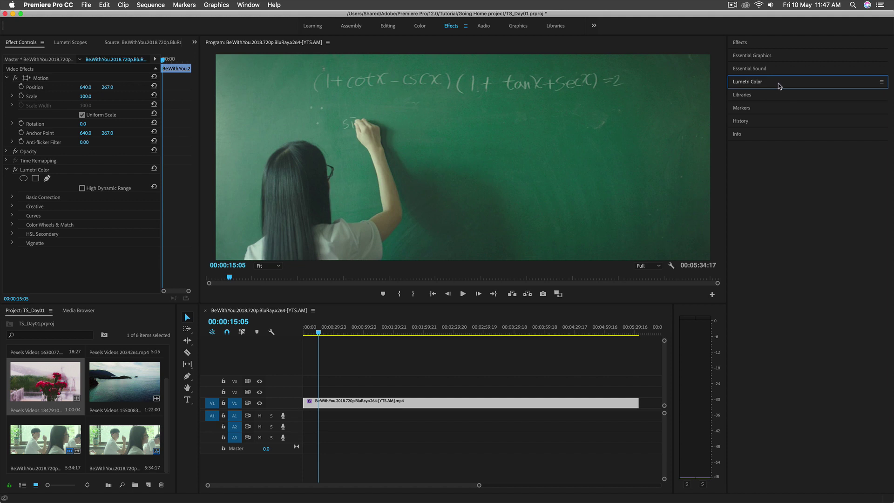
pyautogui.click(421, 26)
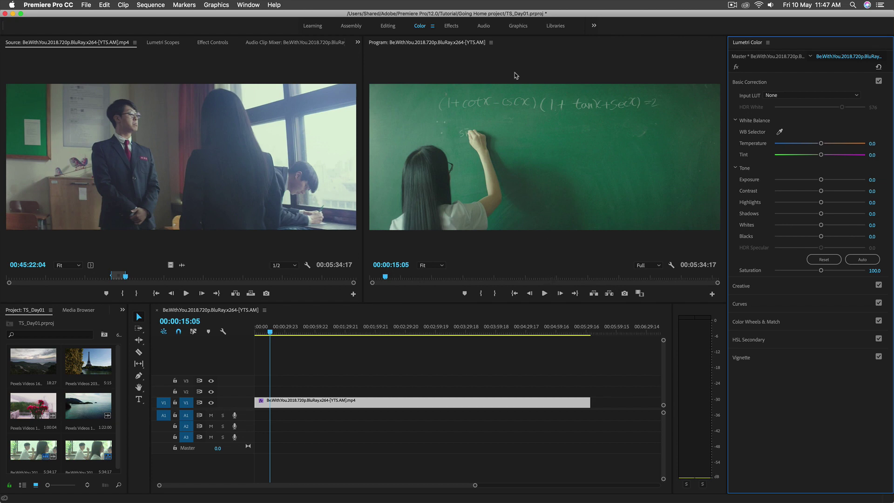
# In the Effects workspace, expand Lumetri Presets > Cinematic in the Effects panel.
pyautogui.click(452, 26)
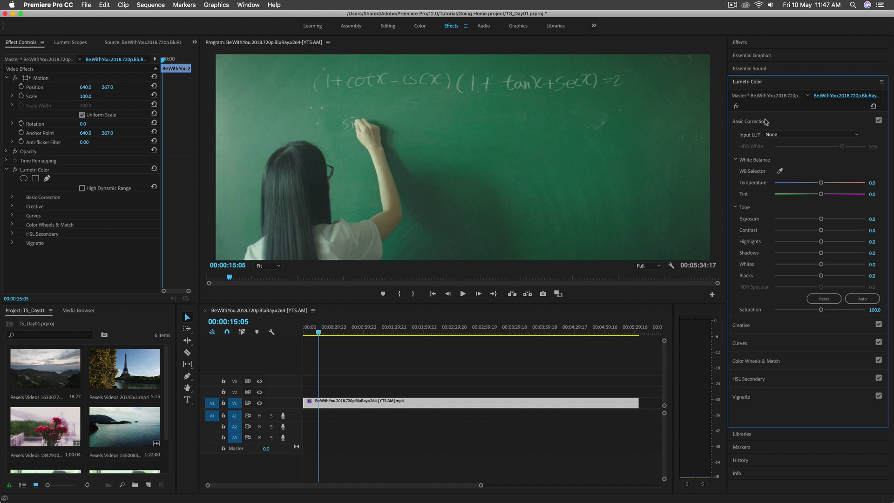
pyautogui.click(757, 44)
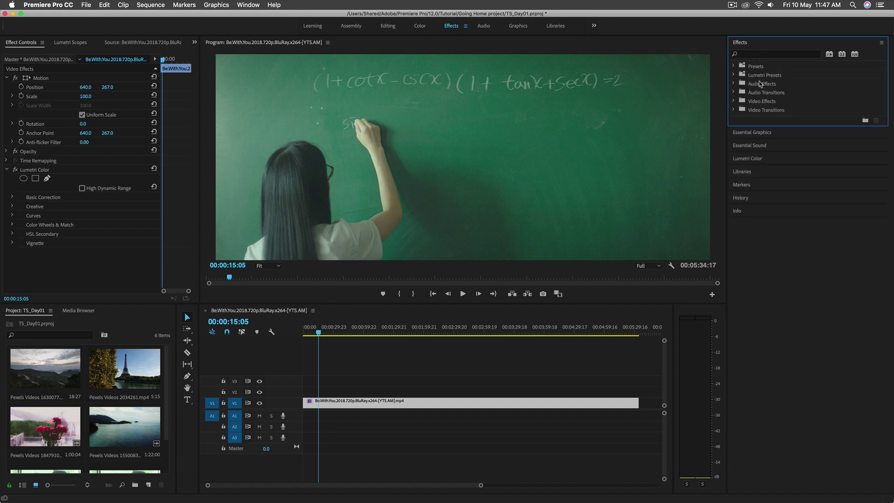
pyautogui.click(753, 54)
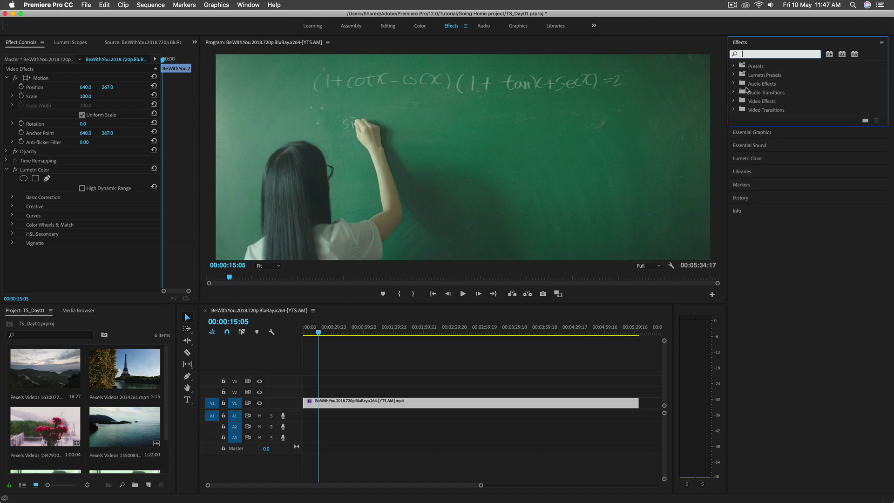
pyautogui.click(735, 75)
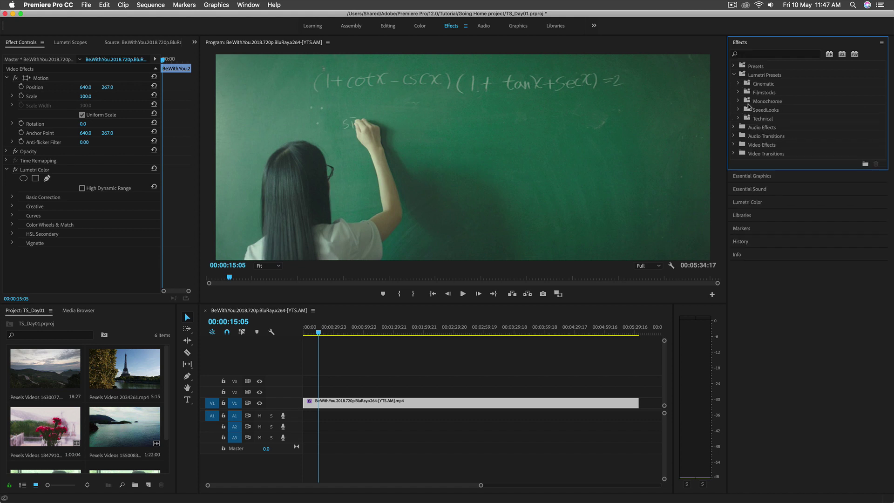
pyautogui.click(738, 84)
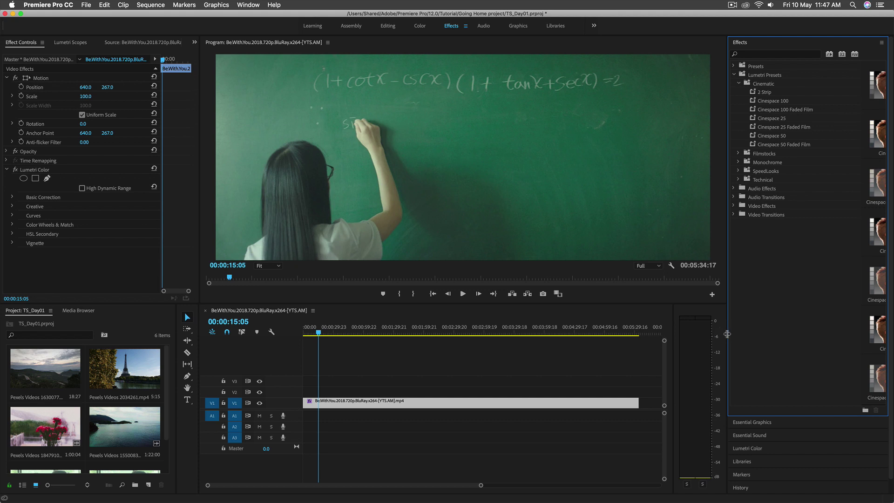
# Widen the Effects panel and preview the 2 Strip and Cinespace 100 presets.
pyautogui.moveTo(729, 334); pyautogui.dragTo(648, 343)
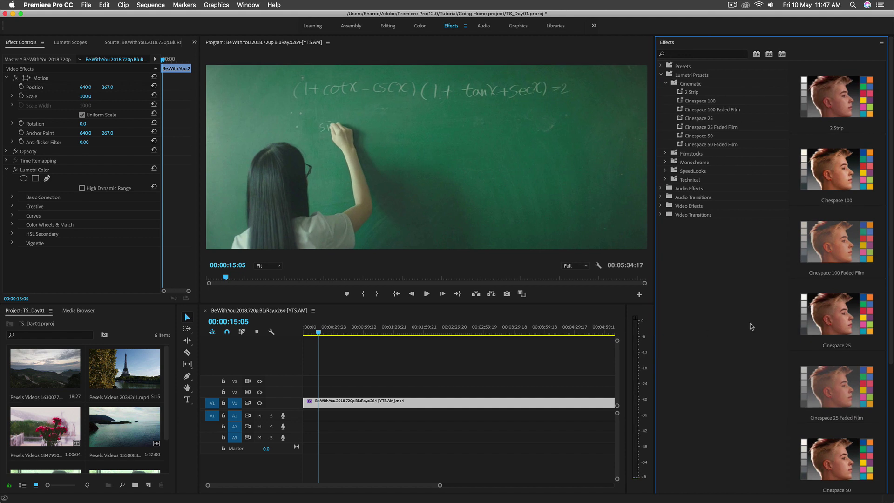
pyautogui.scroll(-5, 852, 209)
pyautogui.scroll(5, 853, 210)
pyautogui.click(693, 92)
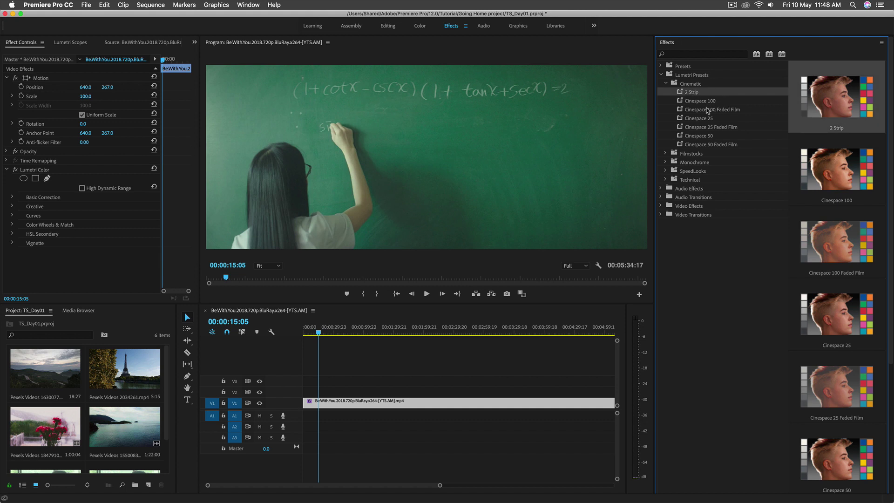
pyautogui.click(708, 101)
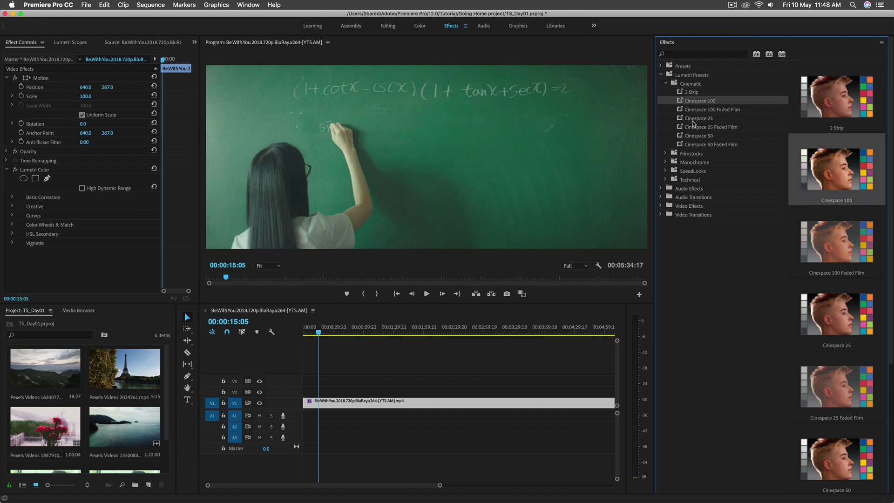
# Browse the Filmstocks, Monochrome and SpeedLooks preset folders, collapsing each afterwards.
pyautogui.click(666, 84)
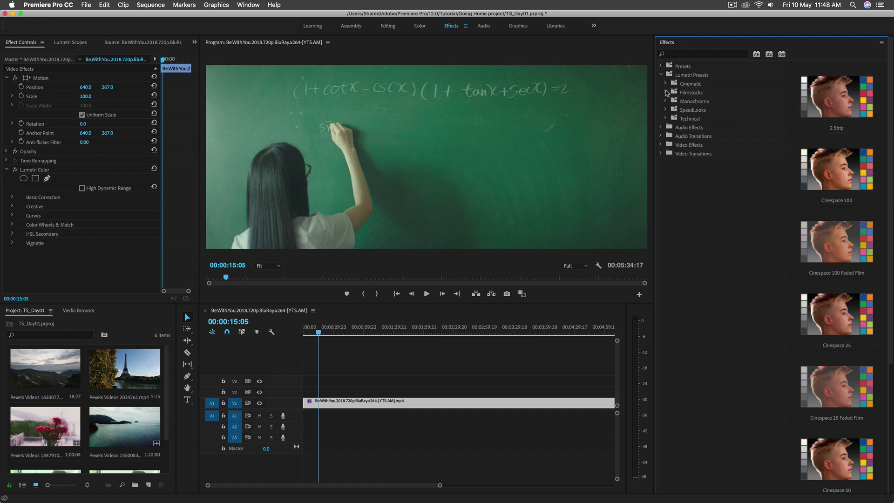
pyautogui.click(666, 92)
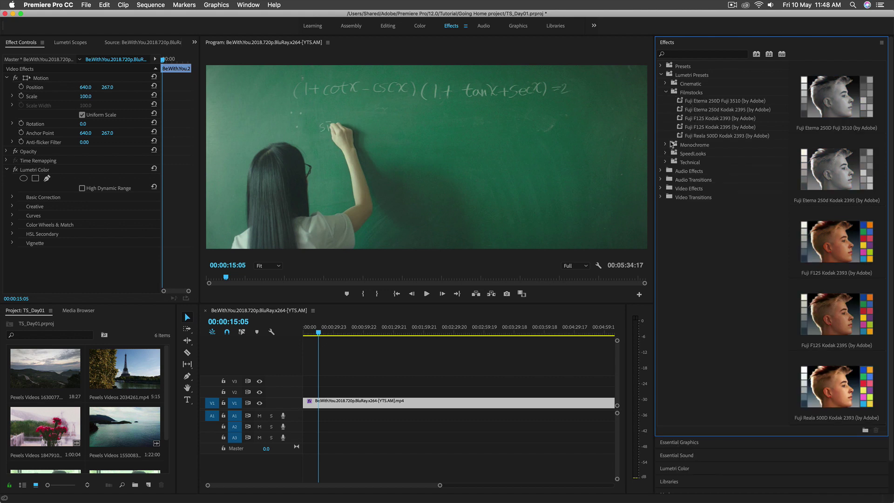
pyautogui.click(666, 92)
pyautogui.click(666, 101)
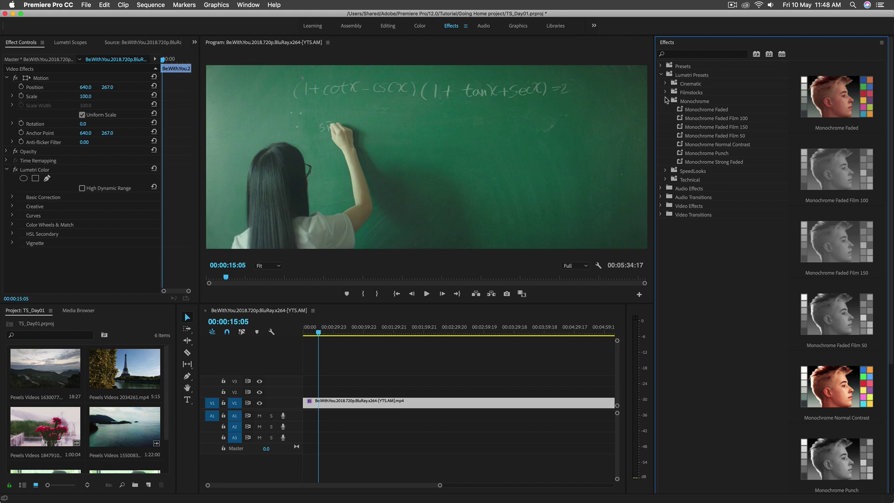
pyautogui.click(666, 101)
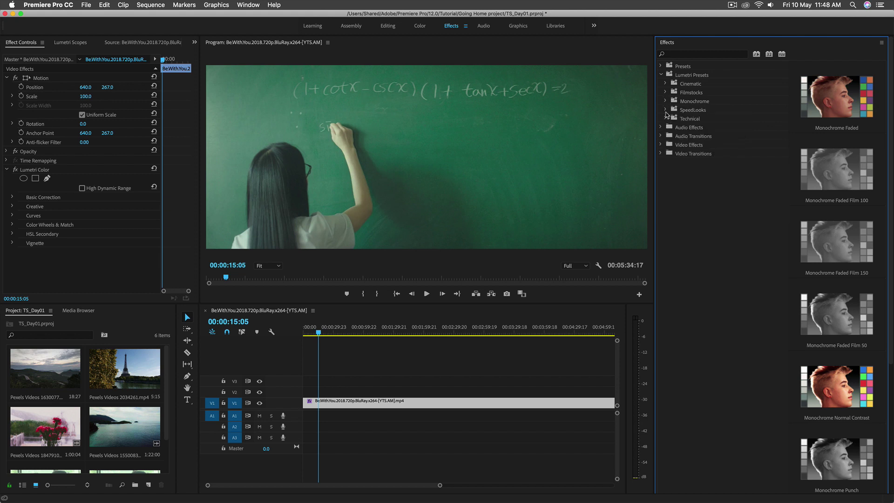
pyautogui.click(666, 109)
pyautogui.click(666, 111)
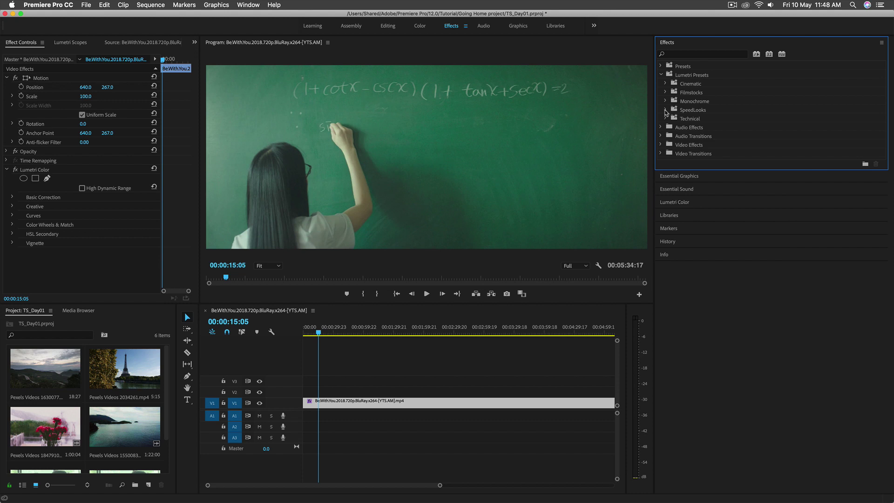
pyautogui.click(661, 145)
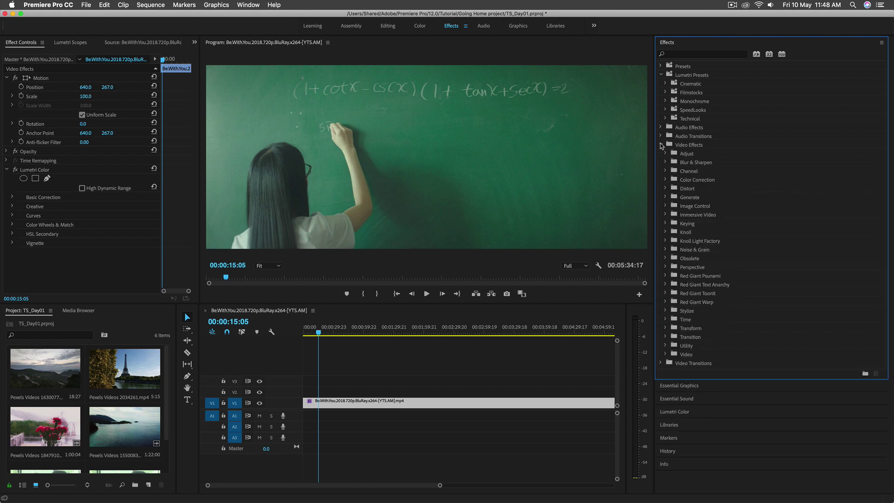
pyautogui.click(665, 180)
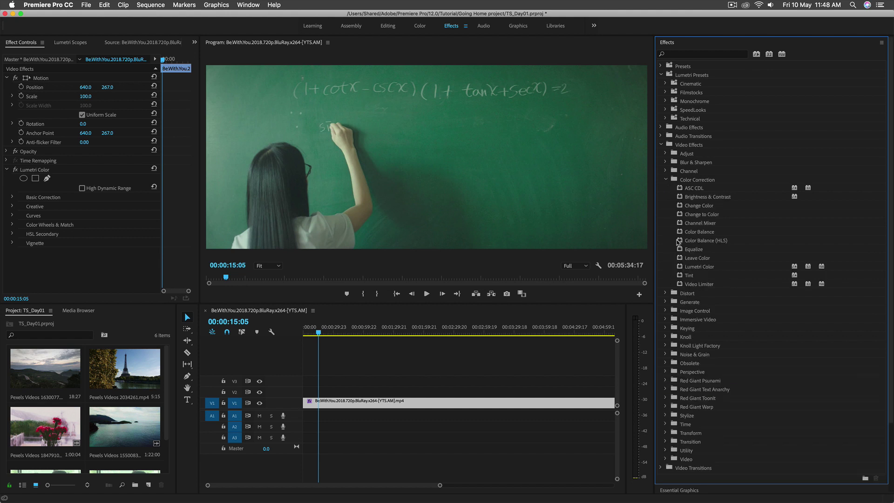
pyautogui.click(708, 267)
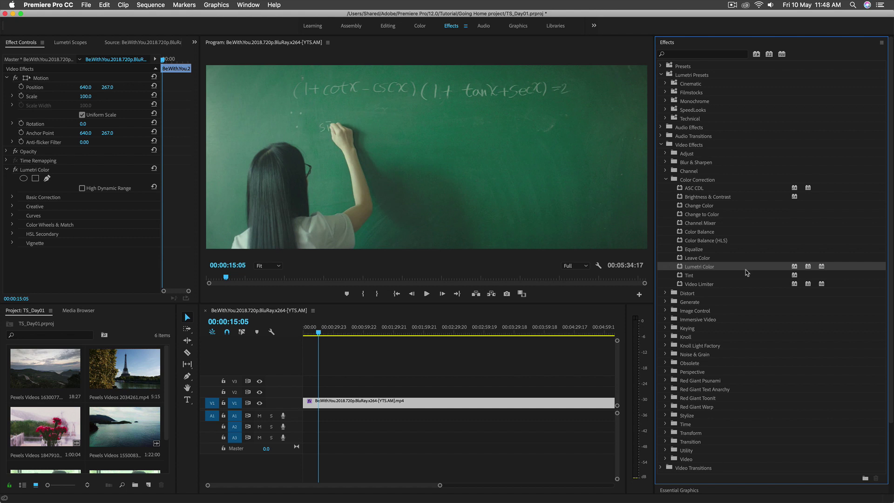
pyautogui.scroll(-2, 86, 400)
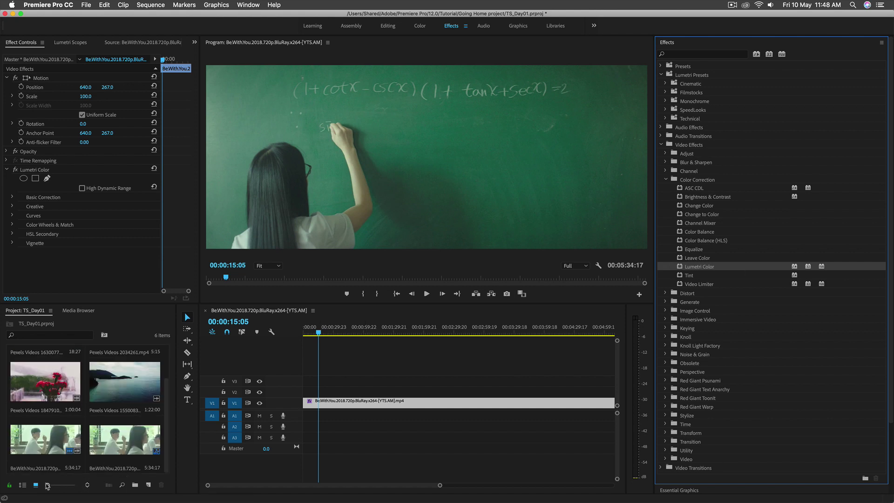
# Switch the Project panel to list view and browse the new-item context menu.
pyautogui.click(22, 485)
pyautogui.rightClick(97, 442)
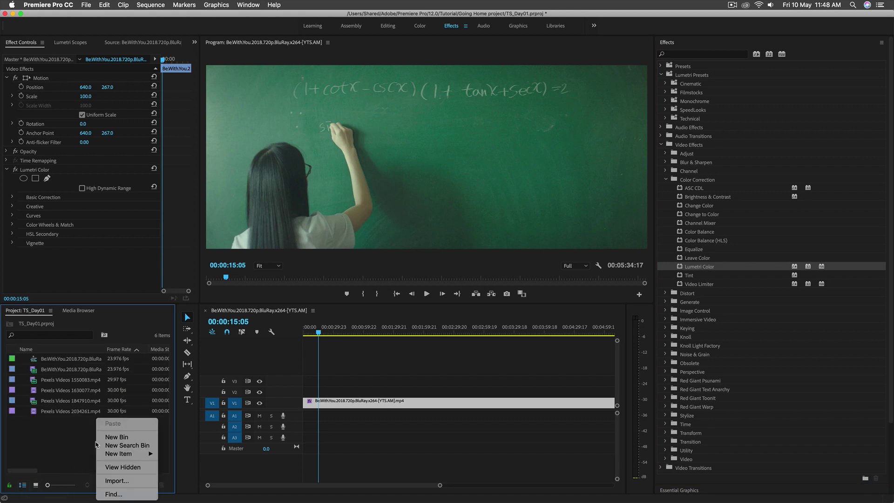
pyautogui.moveTo(130, 453)
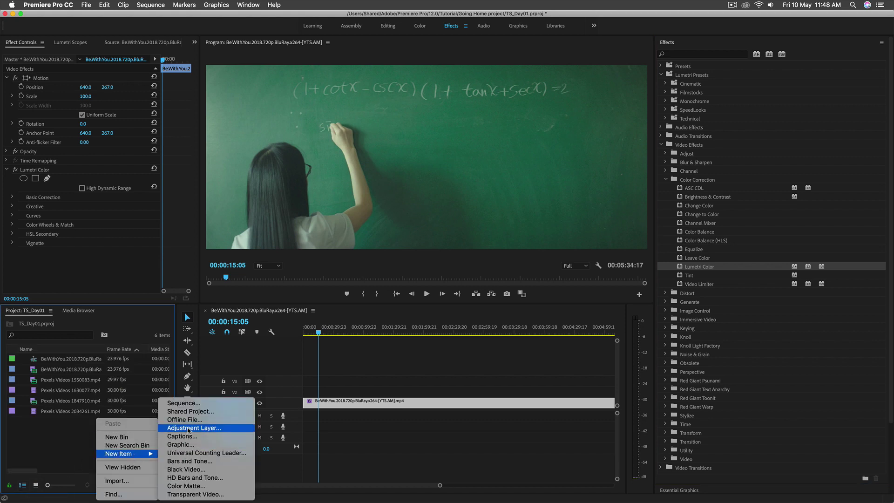
pyautogui.click(73, 447)
# Create a new Adjustment Layer from File > New, accepting its video settings.
pyautogui.click(86, 5)
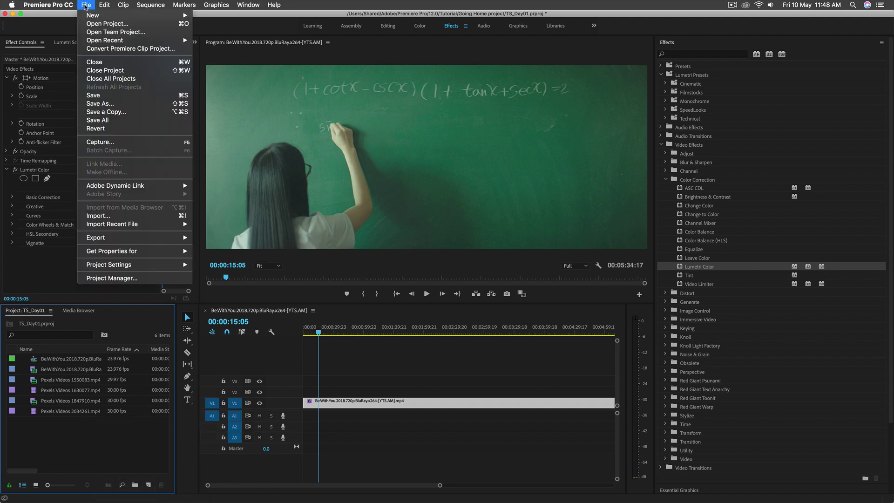
pyautogui.moveTo(91, 16)
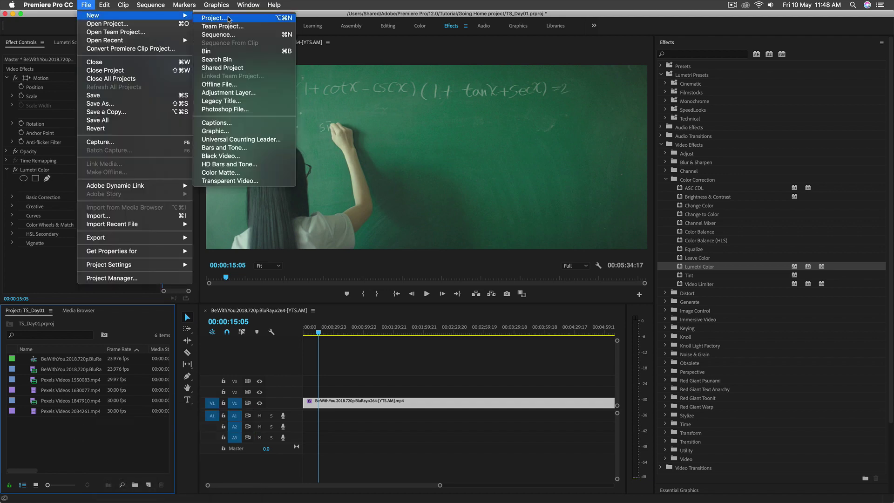
pyautogui.click(229, 93)
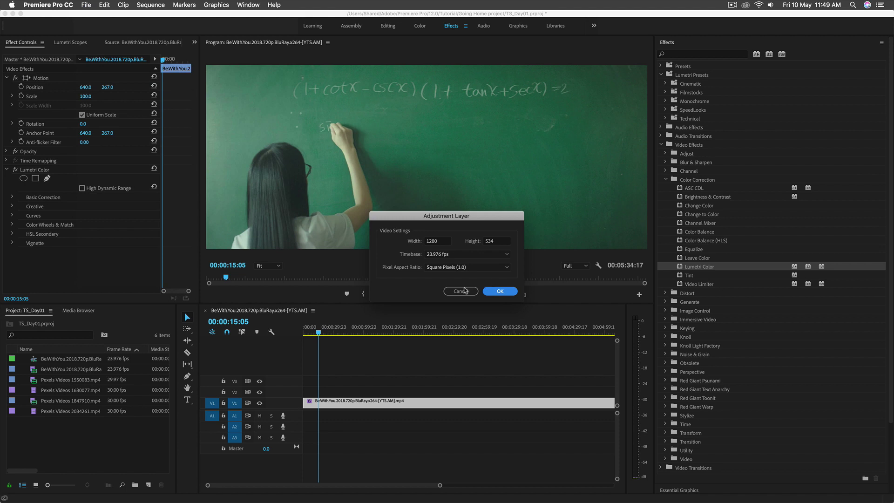
pyautogui.click(498, 294)
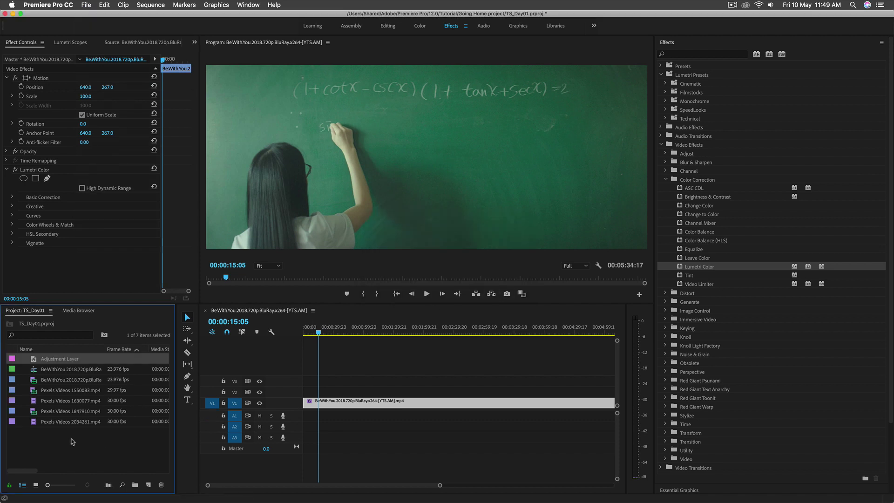
# Place the Adjustment Layer on V2, trim its end, and apply Lumetri Color to it.
pyautogui.moveTo(63, 363); pyautogui.dragTo(399, 390)
pyautogui.moveTo(459, 390); pyautogui.dragTo(461, 390)
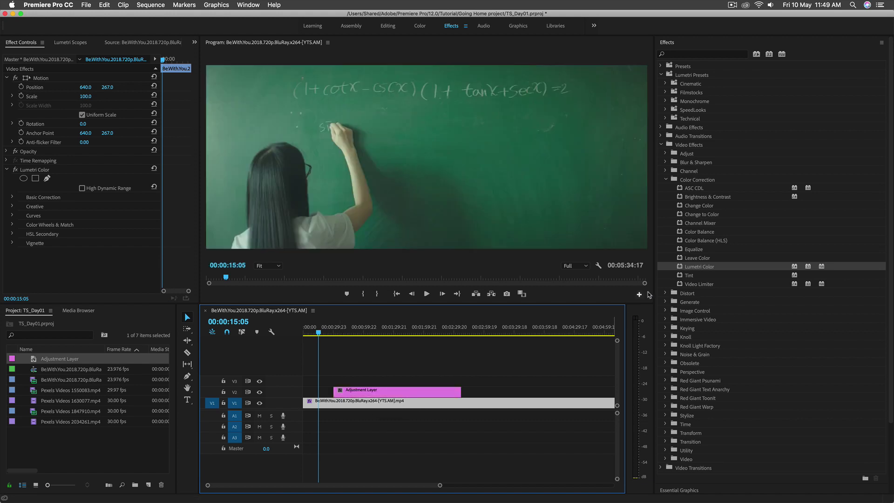
pyautogui.moveTo(680, 268); pyautogui.dragTo(397, 393)
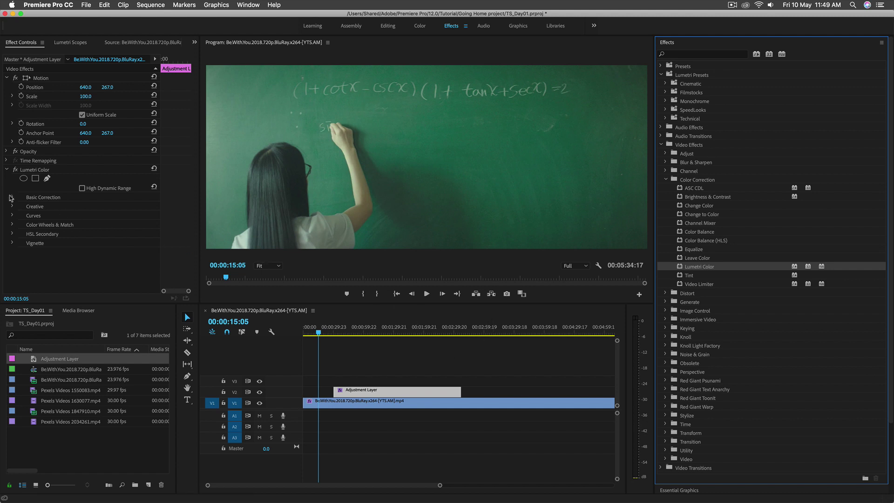
# Fold the Motion and Basic Correction sections and collapse the Color Correction and Video Effects folders.
pyautogui.click(10, 77)
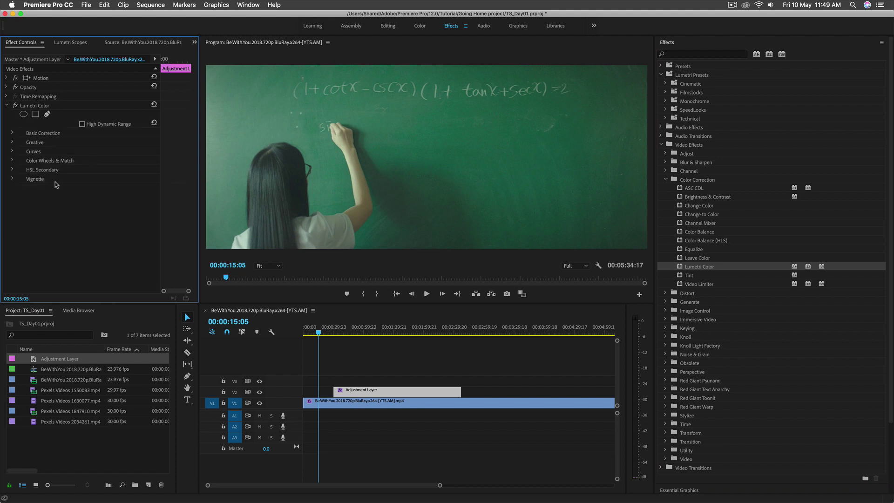
pyautogui.click(12, 134)
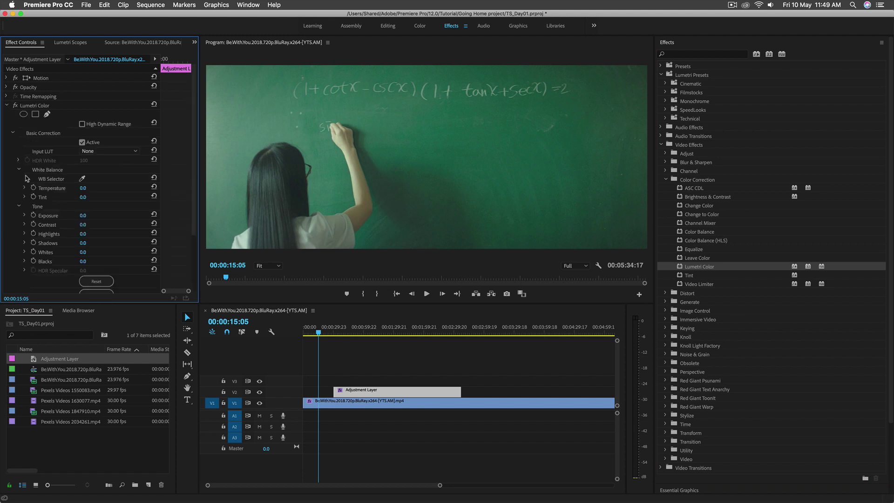
pyautogui.click(13, 134)
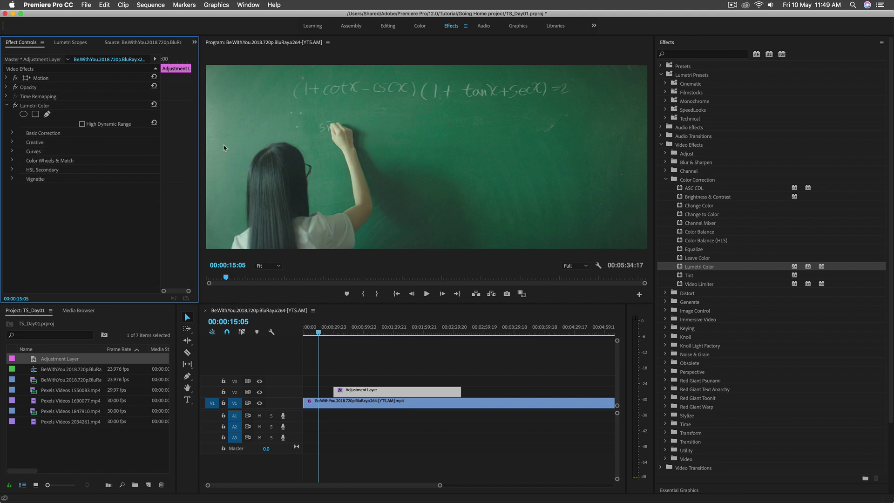
pyautogui.click(668, 180)
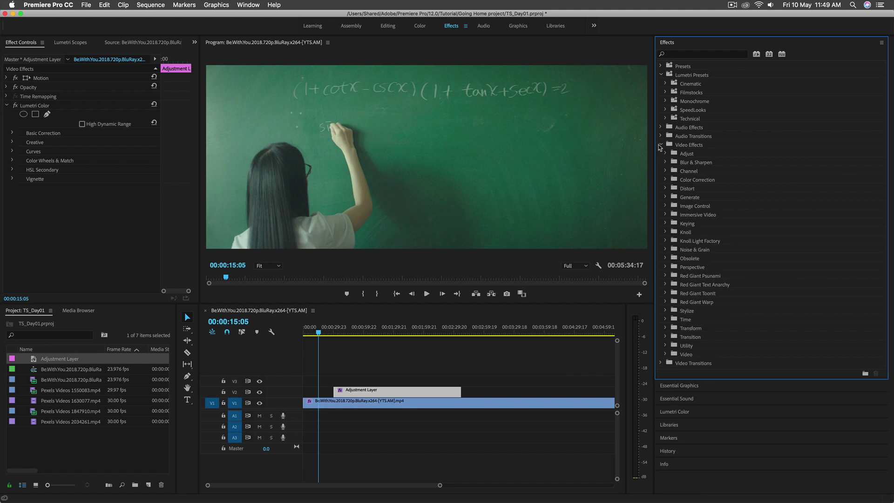
pyautogui.click(660, 145)
# In the Color workspace, show the Lumetri Scopes waveform and play to 00:00:42:06.
pyautogui.click(419, 26)
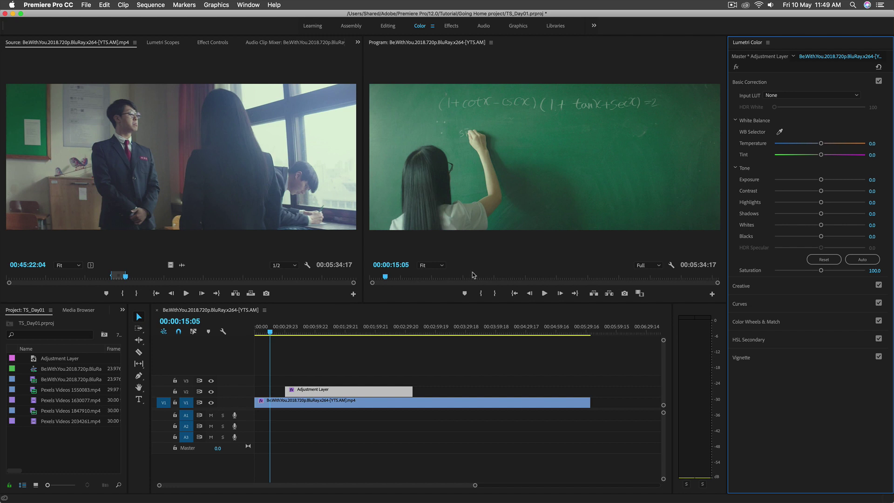
pyautogui.click(301, 328)
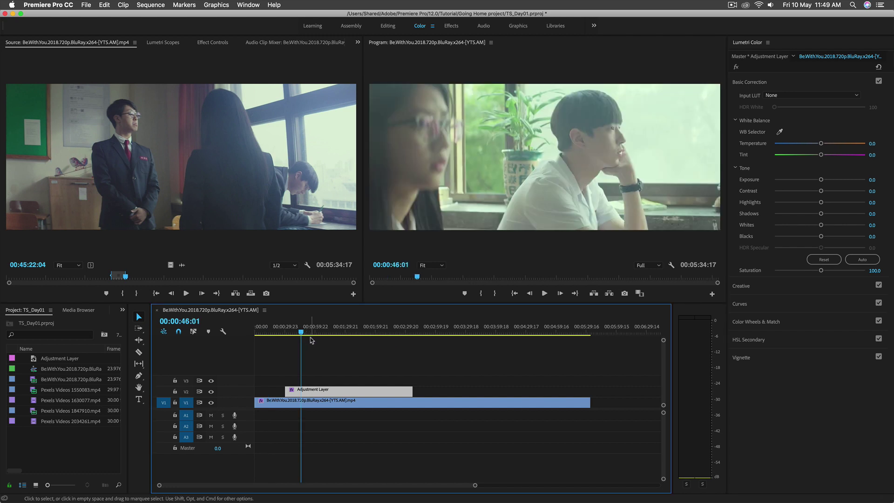
pyautogui.click(175, 43)
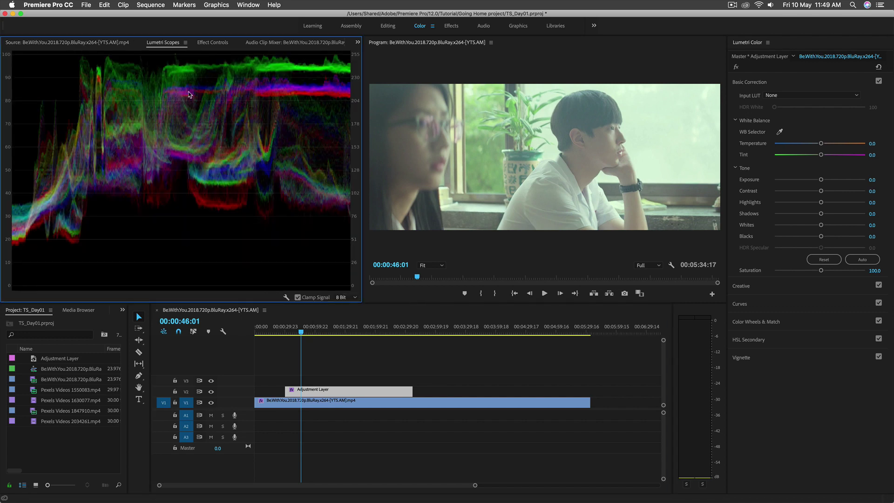
pyautogui.click(294, 332)
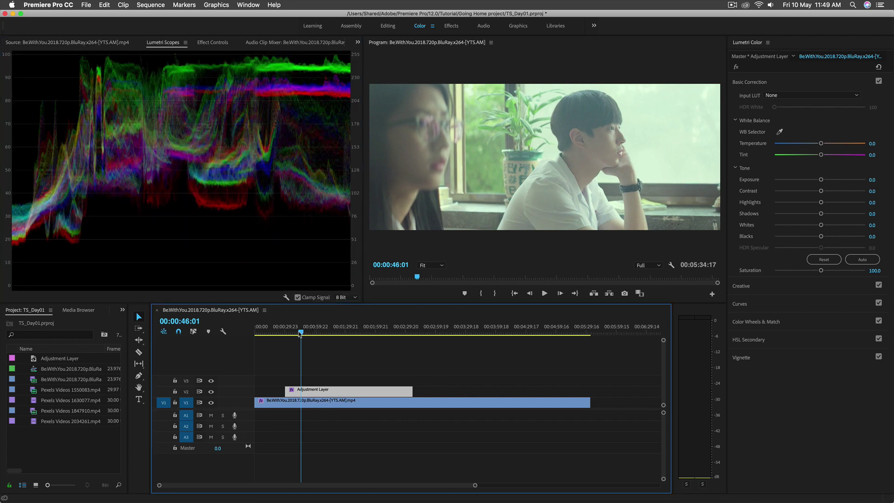
pyautogui.press('space')
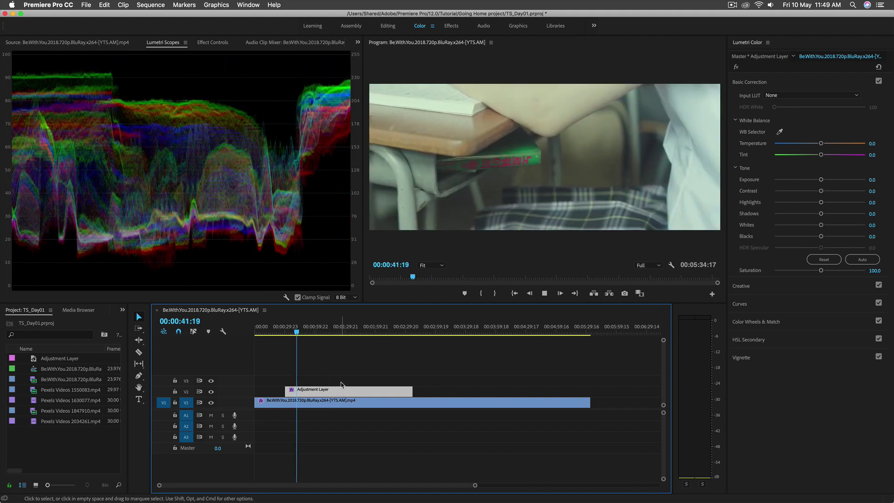
pyautogui.press('space')
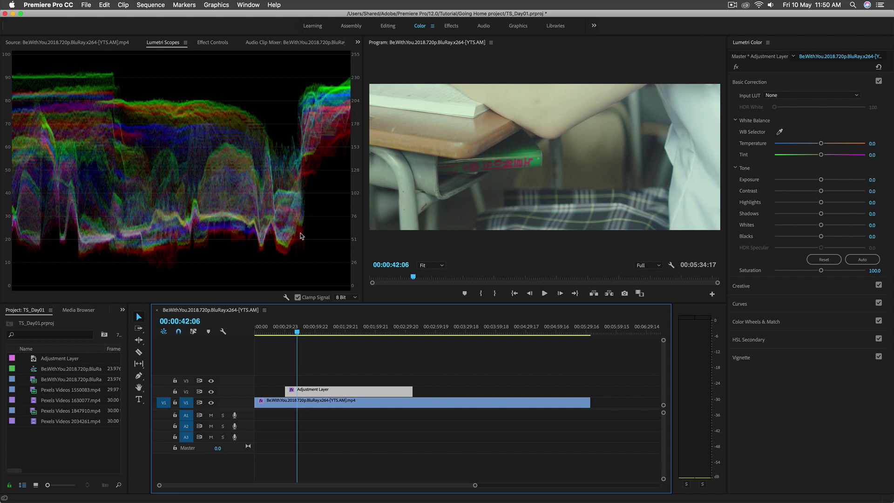
# Switch the waveform scope's bit depth to HDR and back to 8 Bit.
pyautogui.click(348, 299)
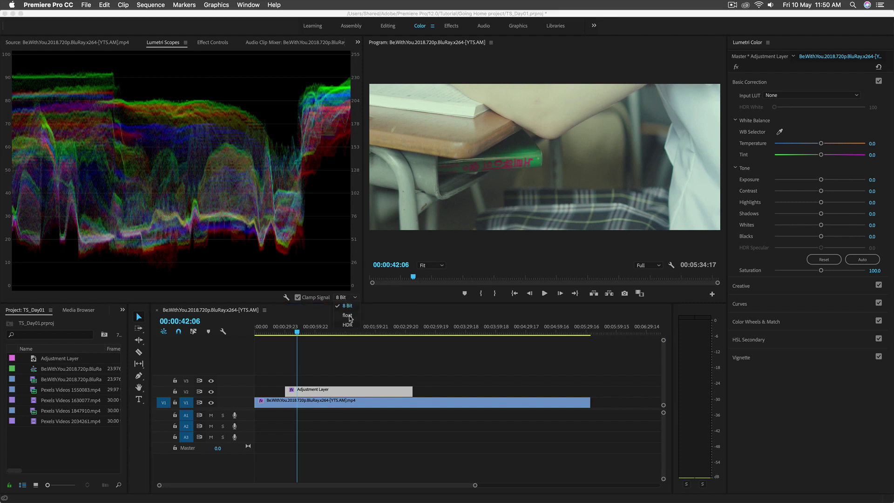
pyautogui.click(350, 325)
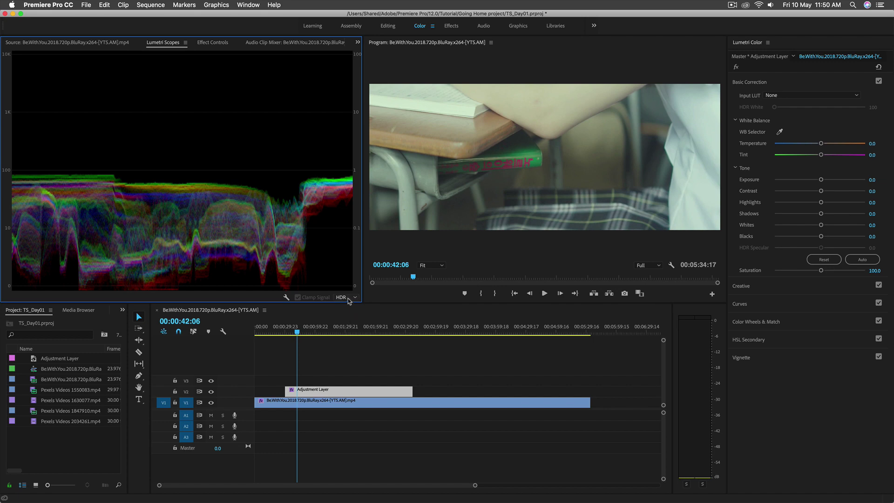
pyautogui.click(350, 299)
pyautogui.click(348, 315)
pyautogui.click(350, 299)
pyautogui.click(348, 306)
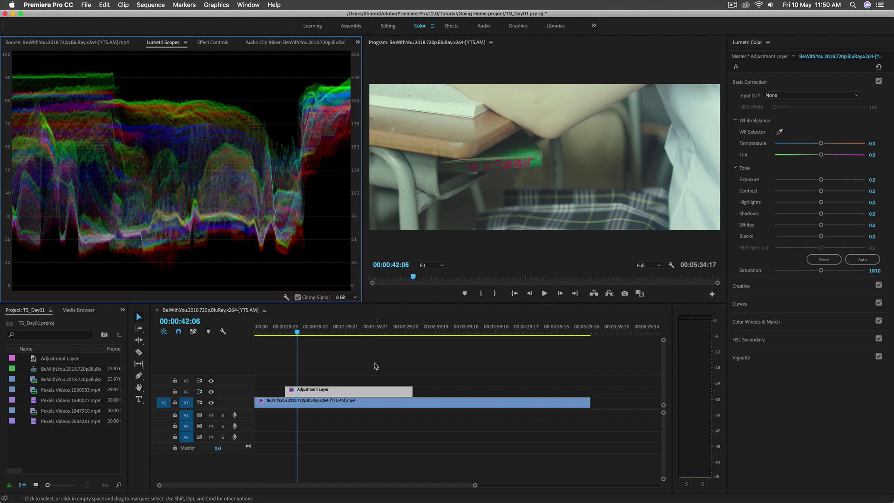
pyautogui.click(318, 391)
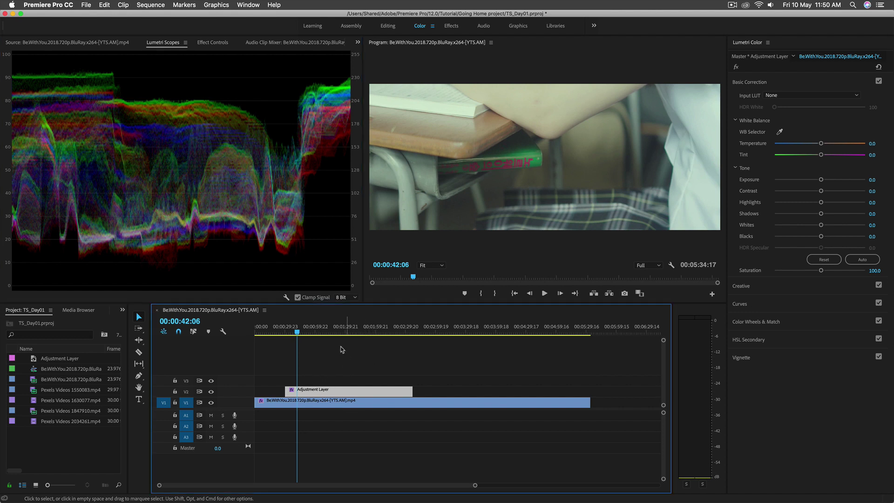
pyautogui.click(209, 43)
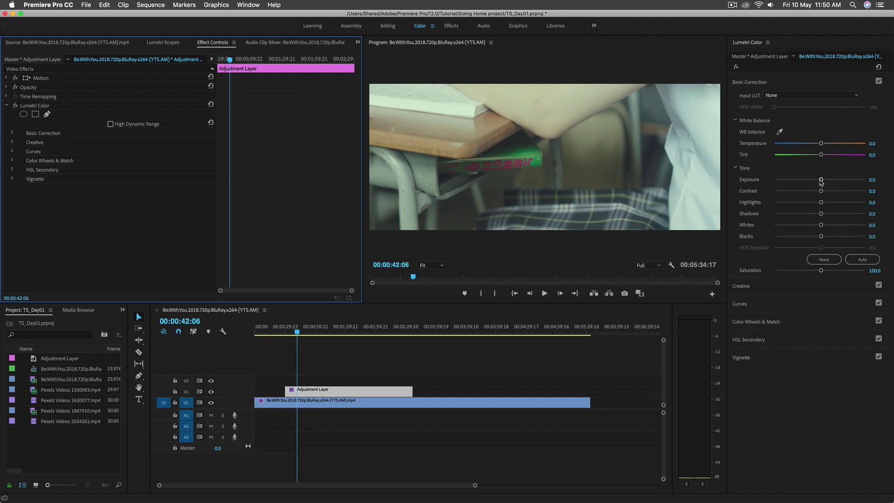
# Set the Adjustment Layer's Exposure to 1.0 and Contrast to 49.3, then play to preview.
pyautogui.moveTo(821, 180); pyautogui.dragTo(829, 180)
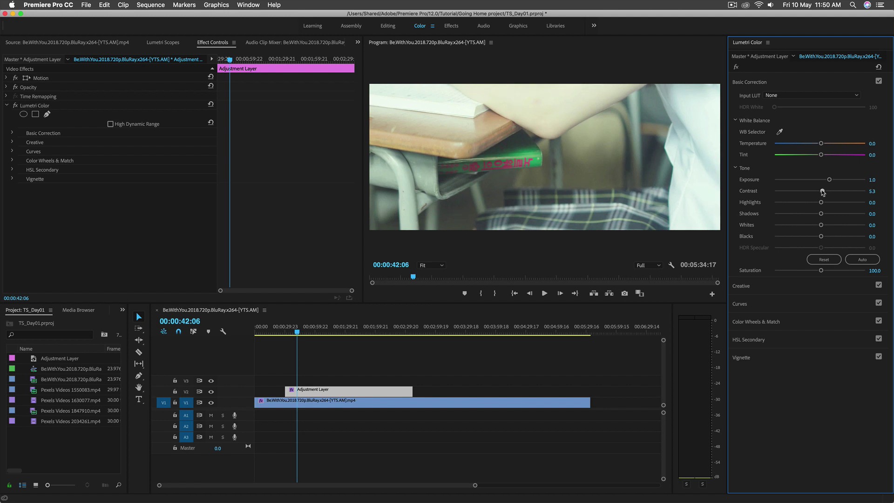
pyautogui.moveTo(822, 192); pyautogui.dragTo(800, 192)
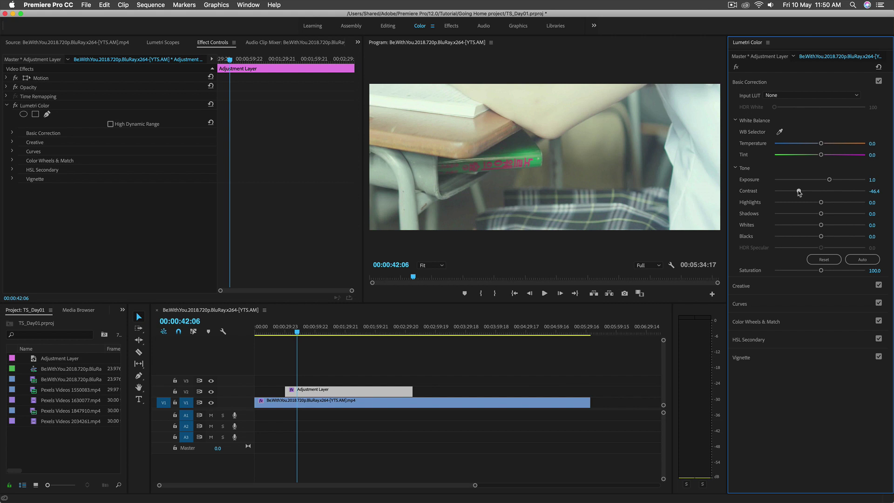
pyautogui.moveTo(799, 192); pyautogui.dragTo(803, 194)
pyautogui.moveTo(804, 193); pyautogui.dragTo(843, 195)
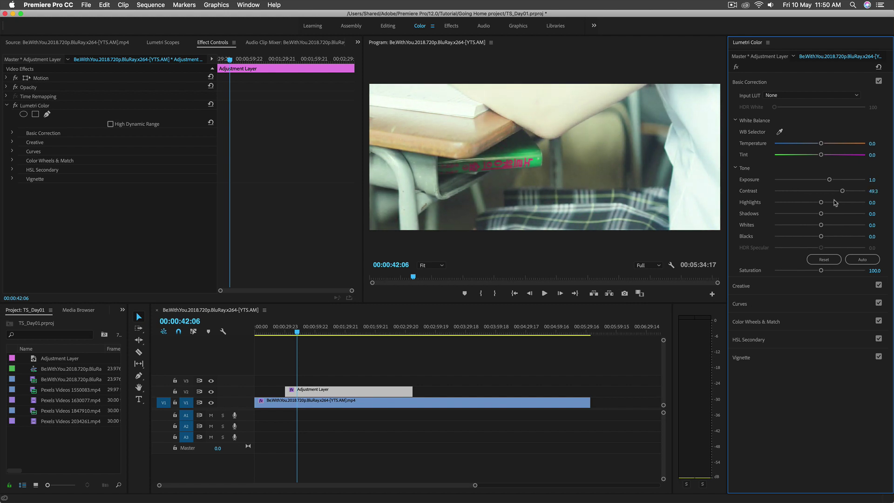
pyautogui.click(297, 334)
pyautogui.press('space')
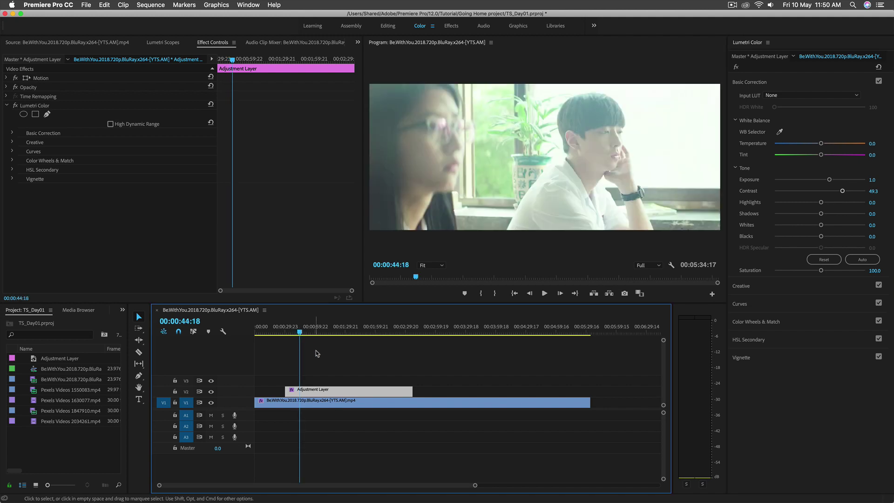
pyautogui.press('space')
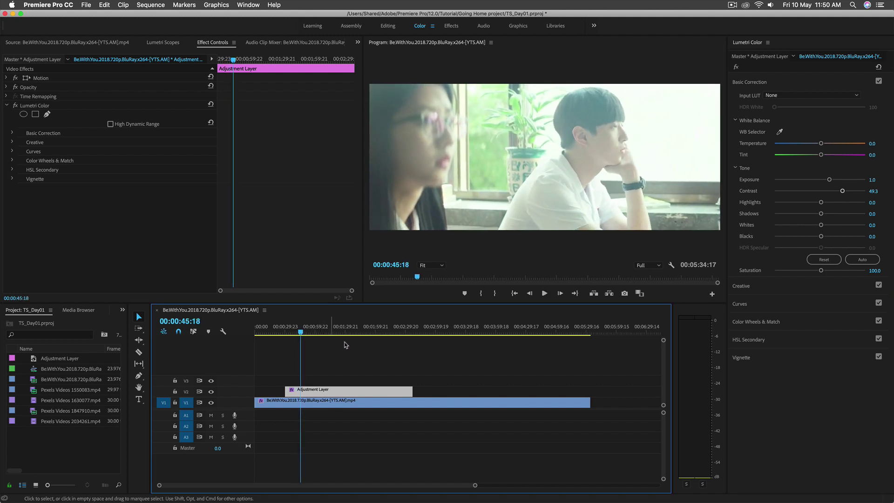
# Push Contrast to 100 and replay the footage from around 00:00:42.
pyautogui.moveTo(844, 194); pyautogui.dragTo(873, 196)
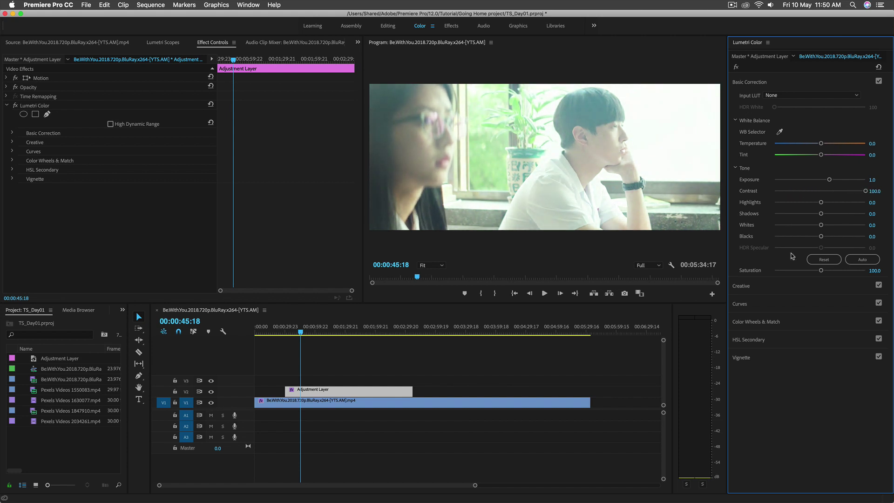
pyautogui.click(298, 334)
pyautogui.press('space')
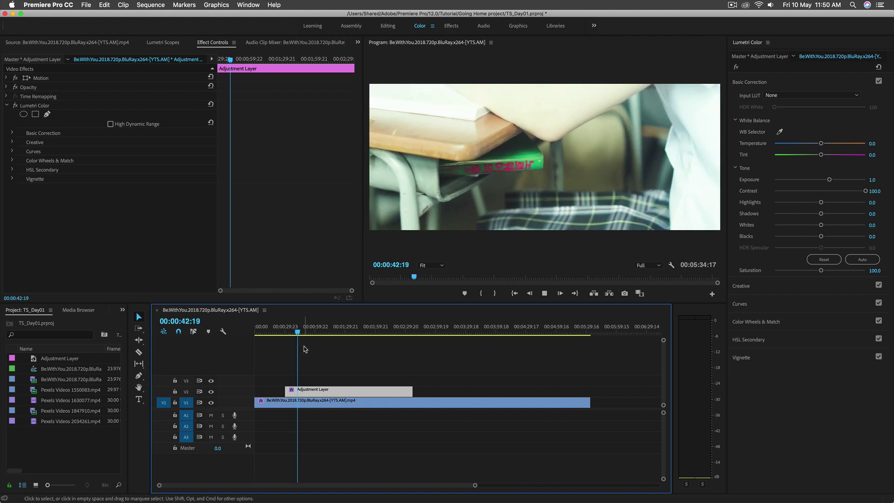
pyautogui.press('space')
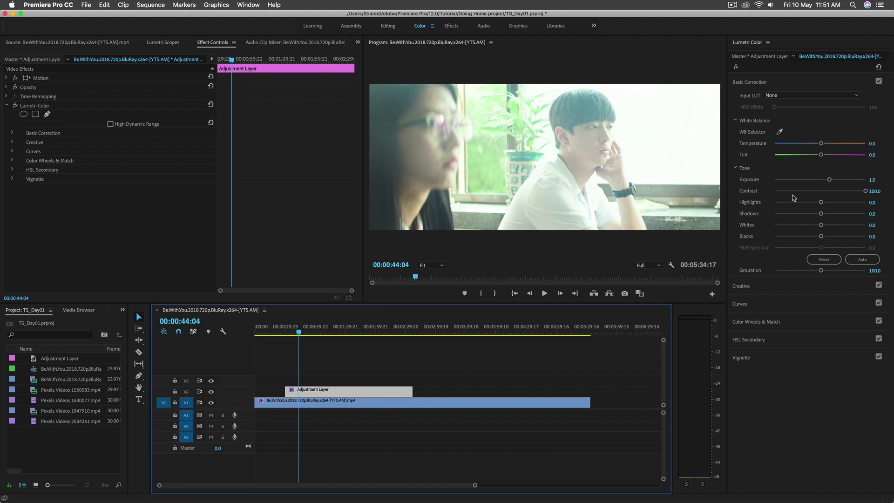
# Drop Contrast to -100 and Exposure to about 0, then play back from 00:00:34:07.
pyautogui.click(774, 191)
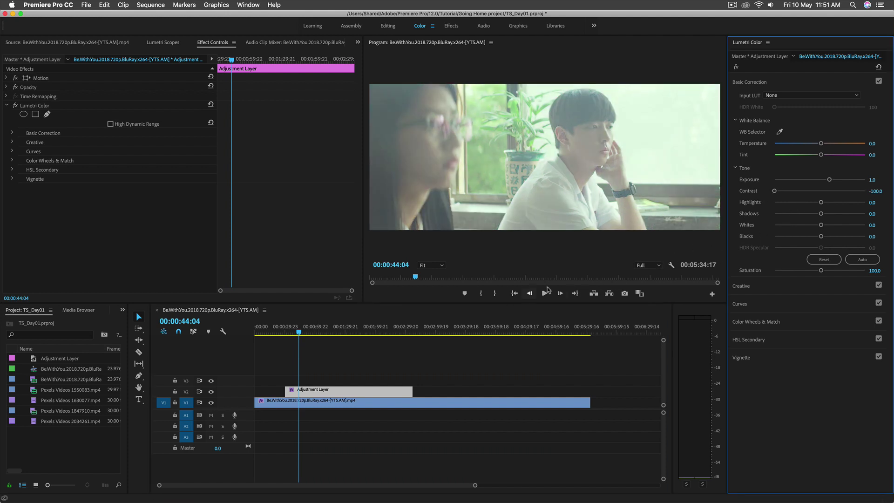
pyautogui.moveTo(826, 184); pyautogui.dragTo(821, 181)
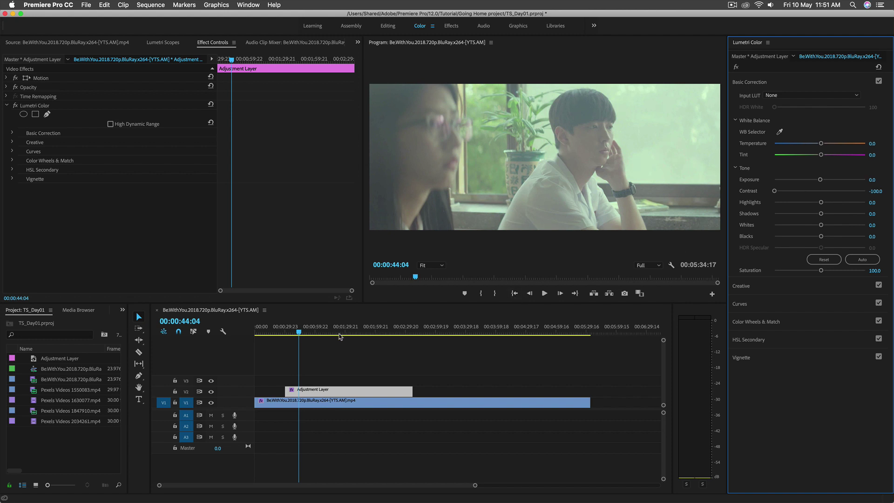
pyautogui.click(289, 332)
pyautogui.press('space')
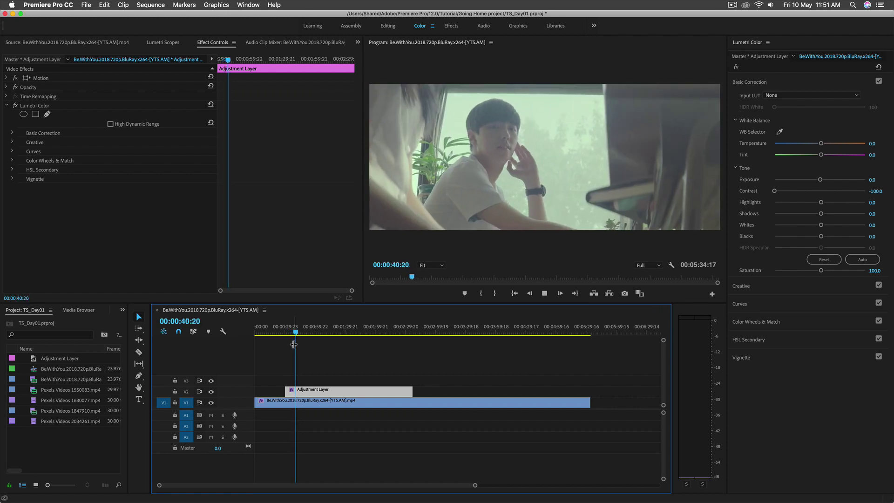
pyautogui.press('space')
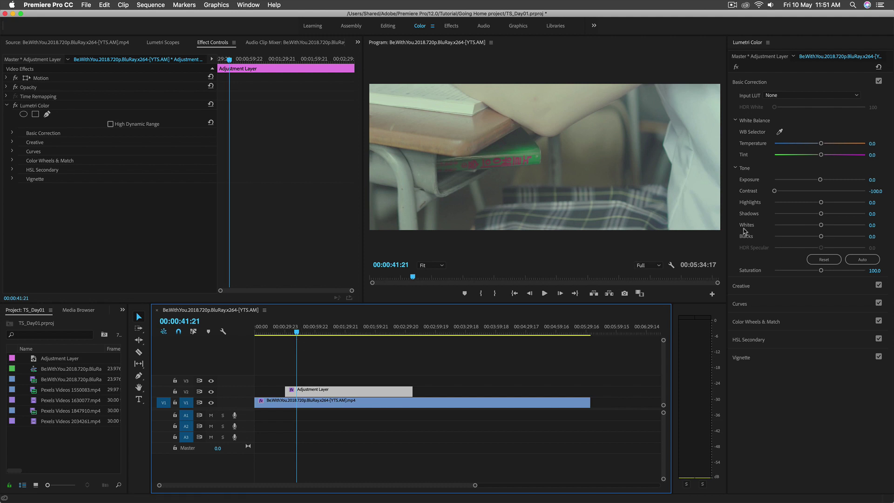
# Type Contrast 50 and a positive Highlights value, then play the footage to check.
pyautogui.moveTo(775, 192); pyautogui.dragTo(842, 193)
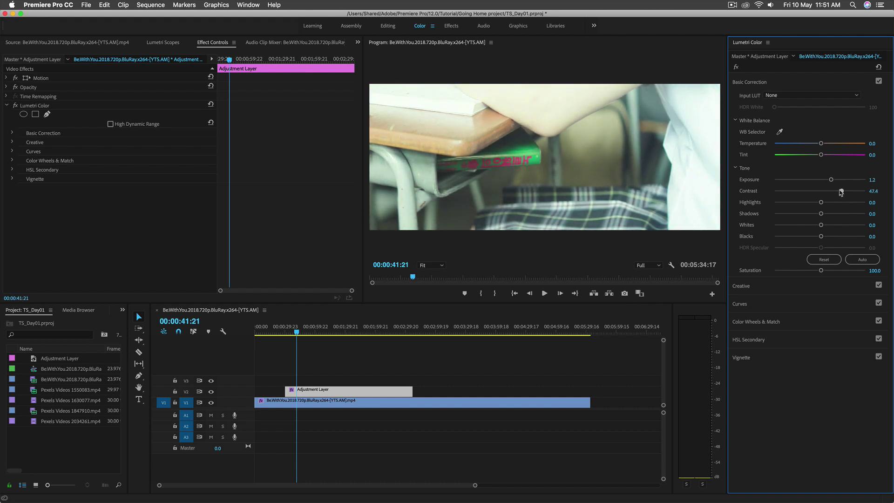
pyautogui.click(873, 191)
pyautogui.write('50')
pyautogui.press('Return')
pyautogui.click(872, 203)
pyautogui.write('23')
pyautogui.press('Return')
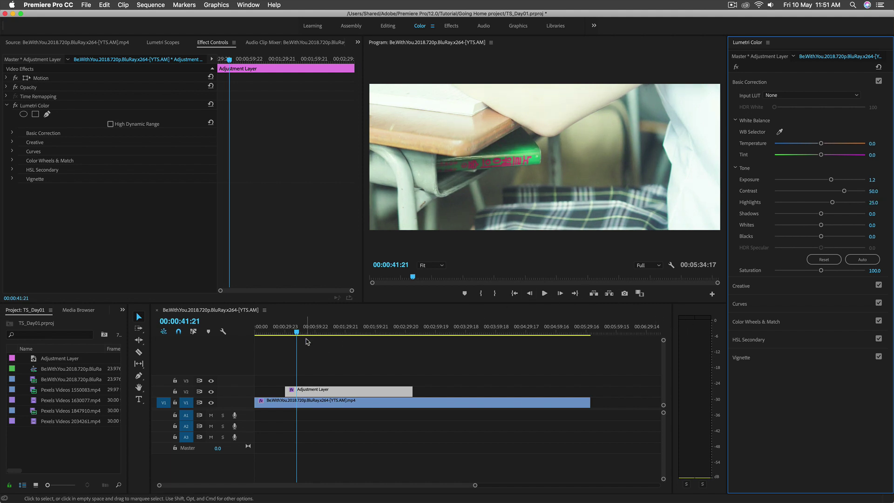
pyautogui.press('space')
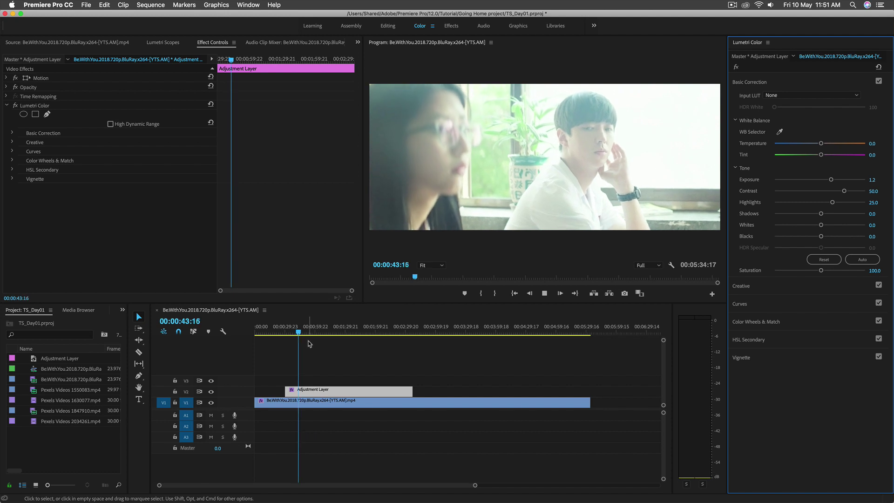
pyautogui.press('space')
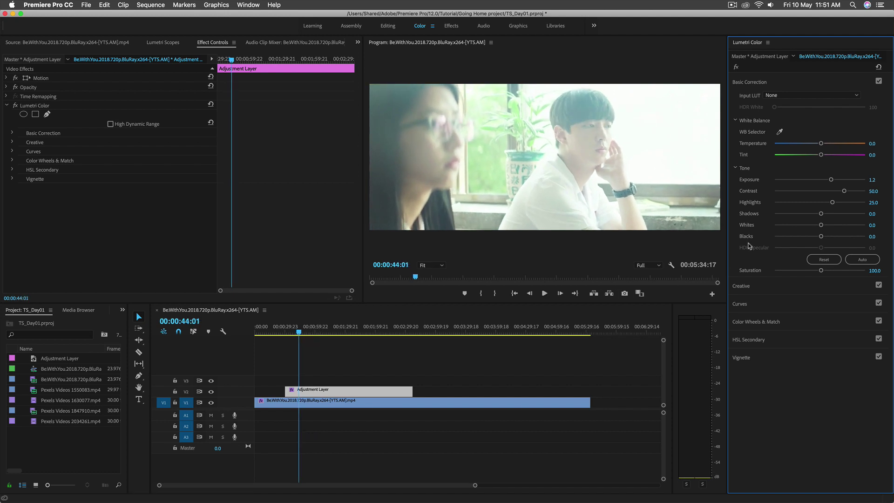
# Make Highlights -25 and type Exposure 1.0.
pyautogui.click(872, 202)
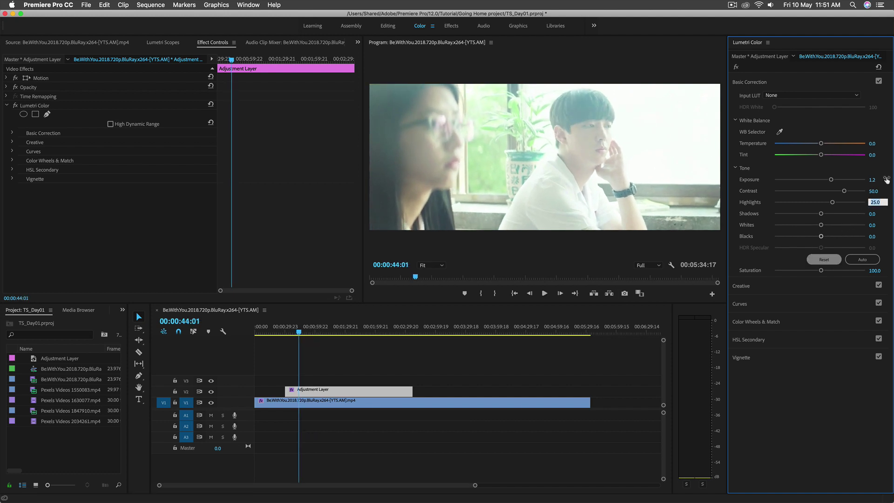
pyautogui.write('-')
pyautogui.press('Return')
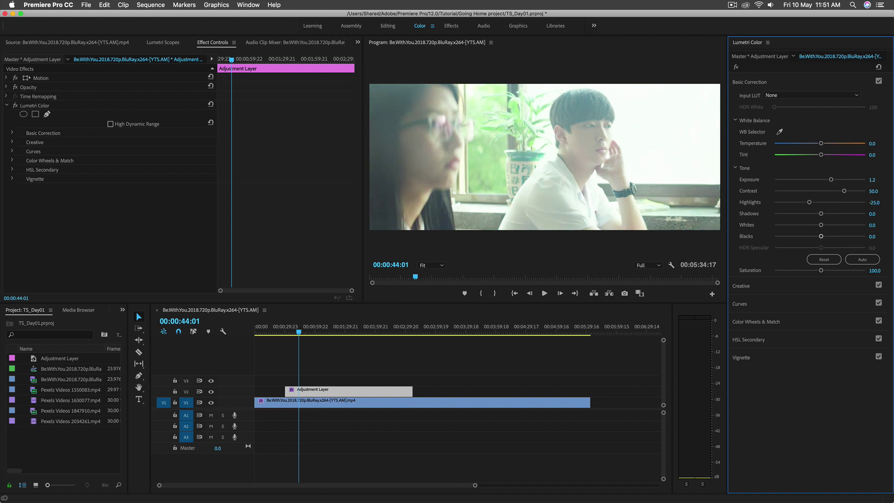
pyautogui.click(873, 180)
pyautogui.write('1')
pyautogui.press('Return')
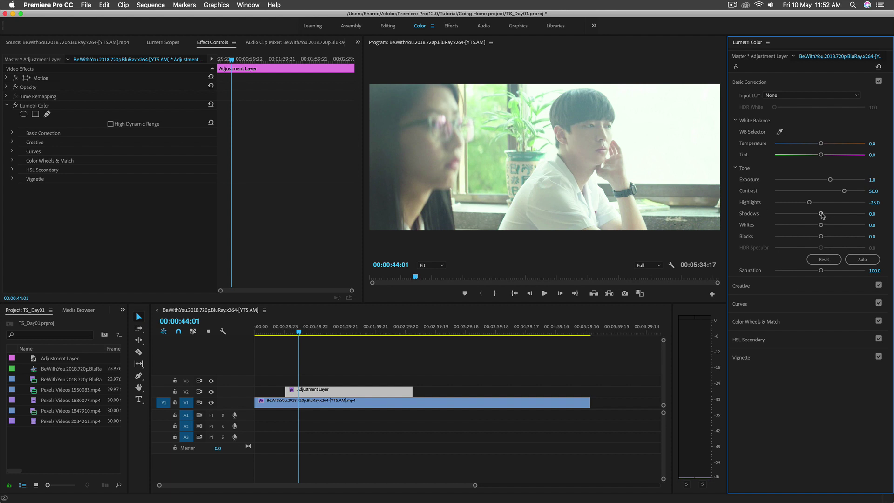
# Review the grade on the bookshop shot and set the adjustment layer's Shadows to 30.
pyautogui.press('space')
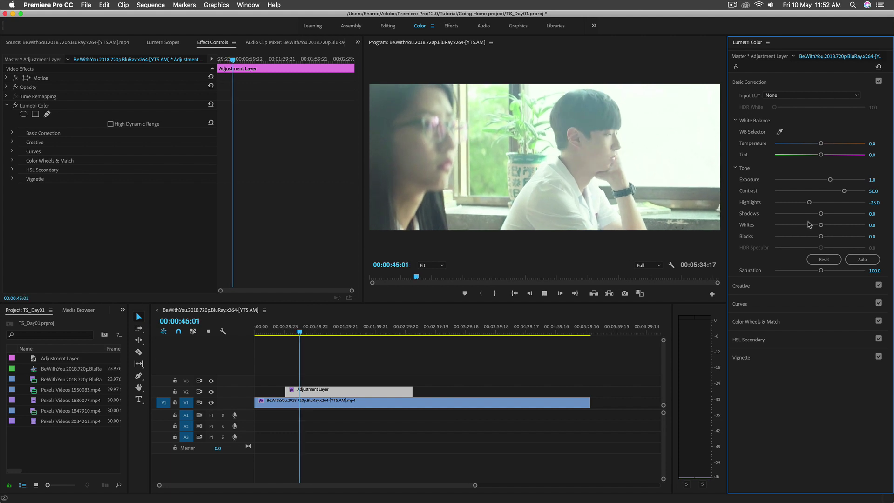
pyautogui.press('space')
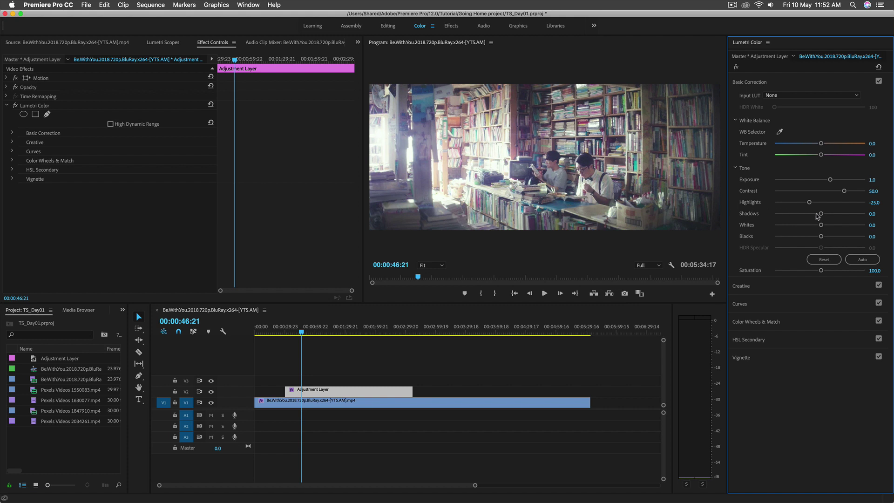
pyautogui.moveTo(823, 215); pyautogui.dragTo(852, 219)
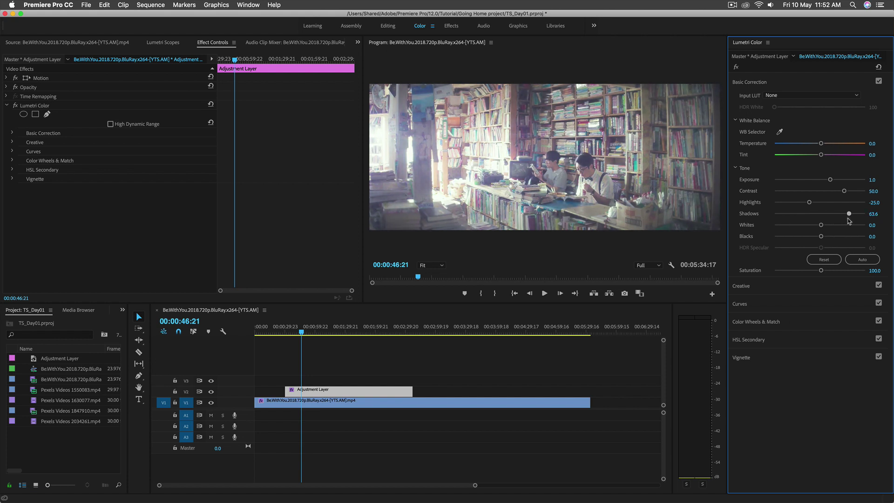
pyautogui.moveTo(851, 218); pyautogui.dragTo(856, 218)
pyautogui.moveTo(855, 215); pyautogui.dragTo(836, 217)
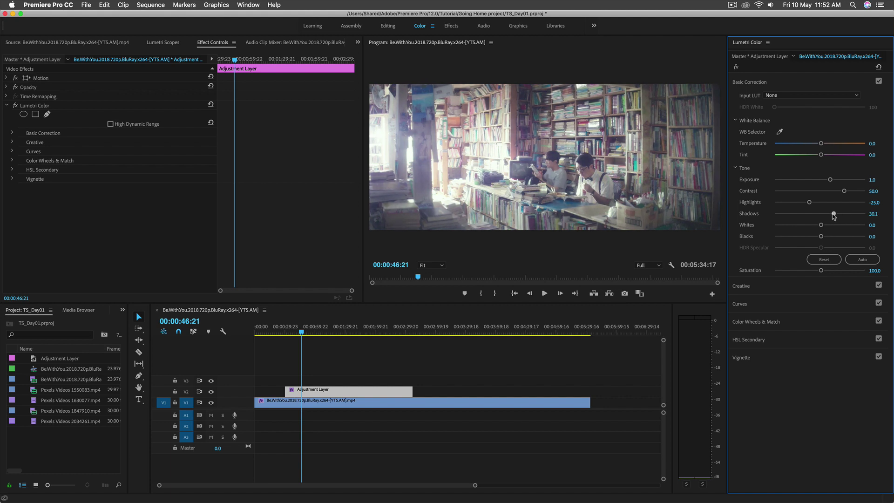
pyautogui.click(873, 214)
pyautogui.write('30')
pyautogui.press('Return')
# Set Blacks to 25 and Whites to -25 in Basic Correction.
pyautogui.moveTo(822, 236); pyautogui.dragTo(834, 237)
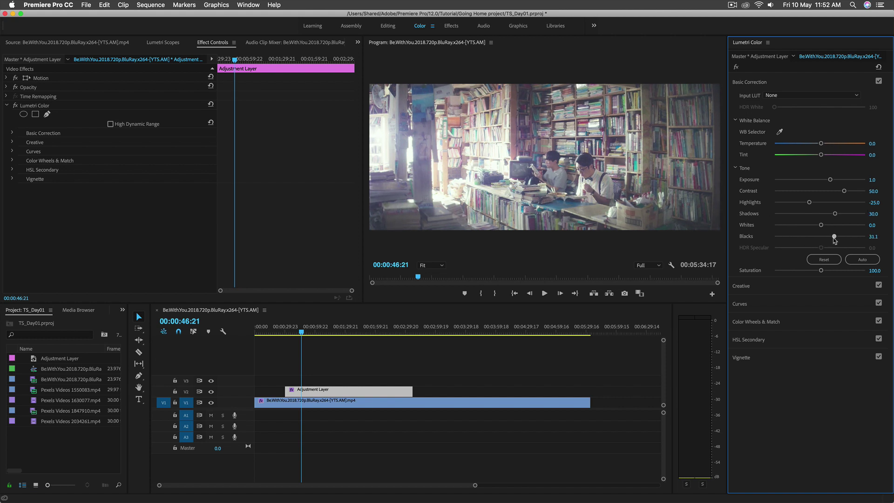
pyautogui.click(873, 236)
pyautogui.write('25')
pyautogui.press('Return')
pyautogui.click(871, 226)
pyautogui.write('-')
pyautogui.press('Return')
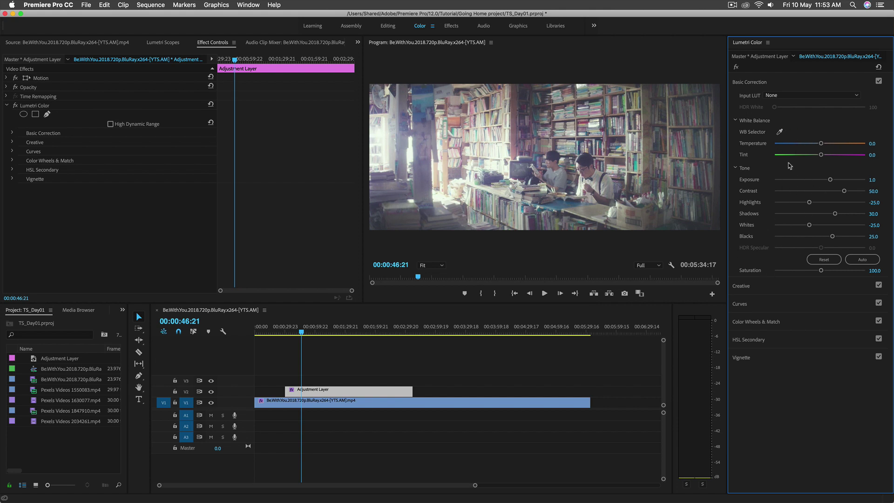
# Park the playhead at 00:00:16:02 and slide the Adjustment Layer earlier over the chalkboard shot.
pyautogui.click(278, 334)
pyautogui.click(313, 406)
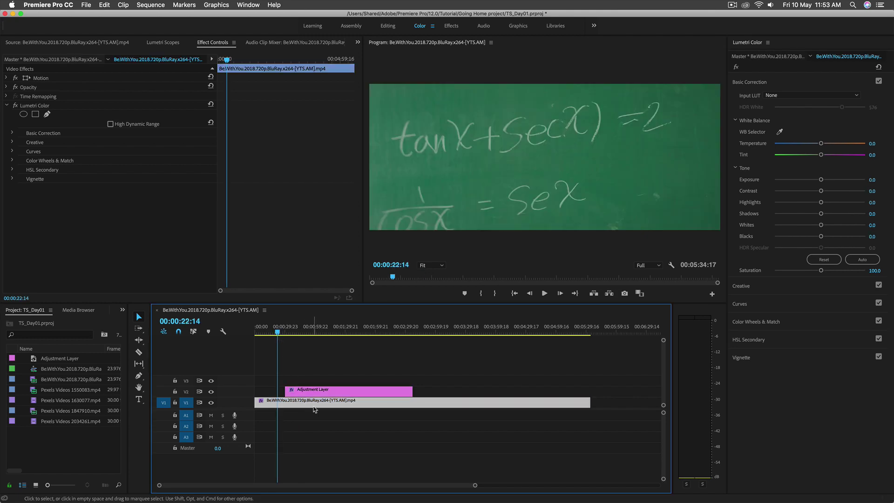
pyautogui.press('space')
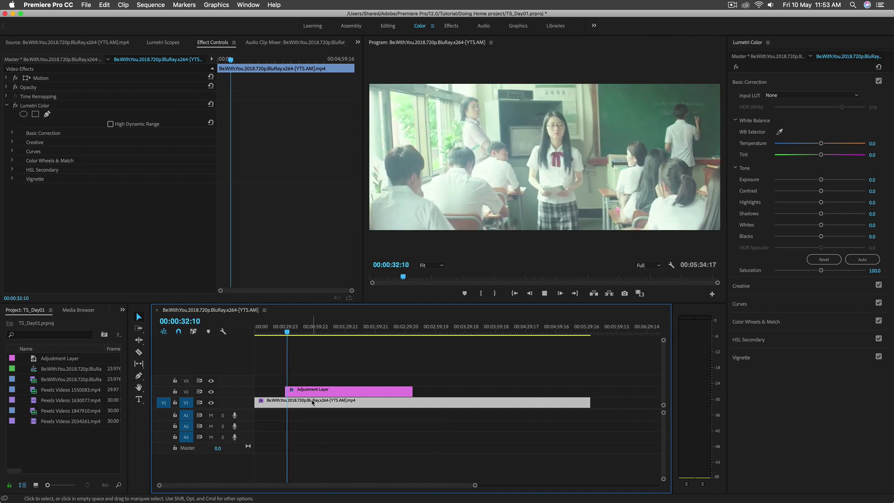
pyautogui.press('space')
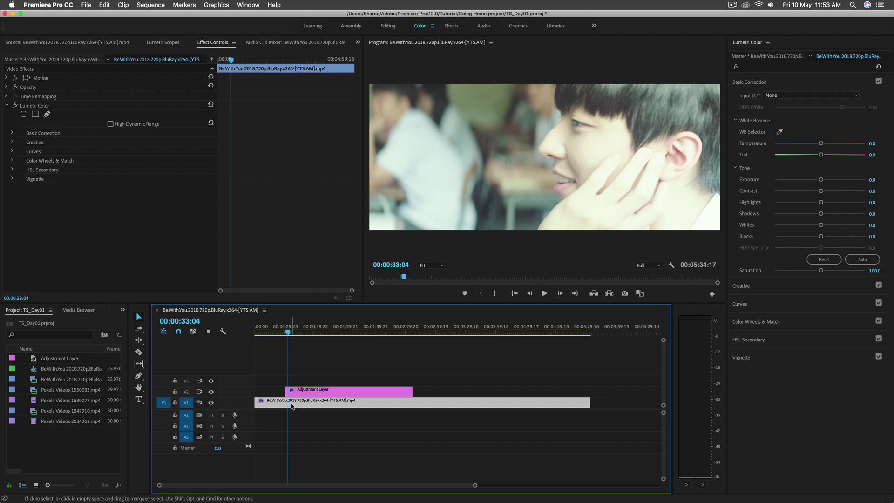
pyautogui.click(266, 330)
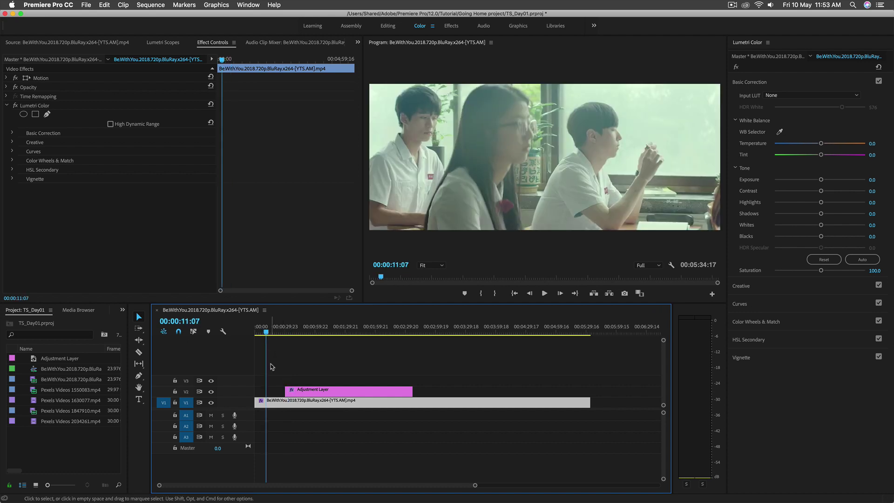
pyautogui.click(271, 333)
pyautogui.click(270, 334)
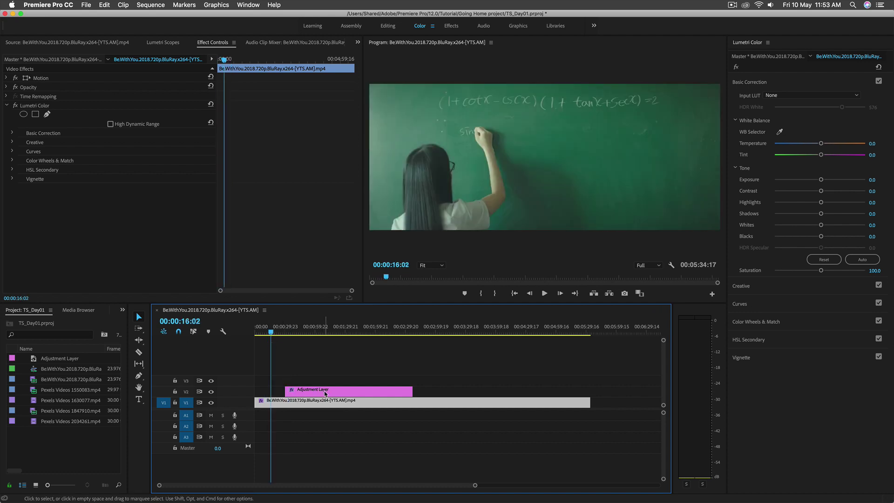
pyautogui.moveTo(326, 393); pyautogui.dragTo(313, 390)
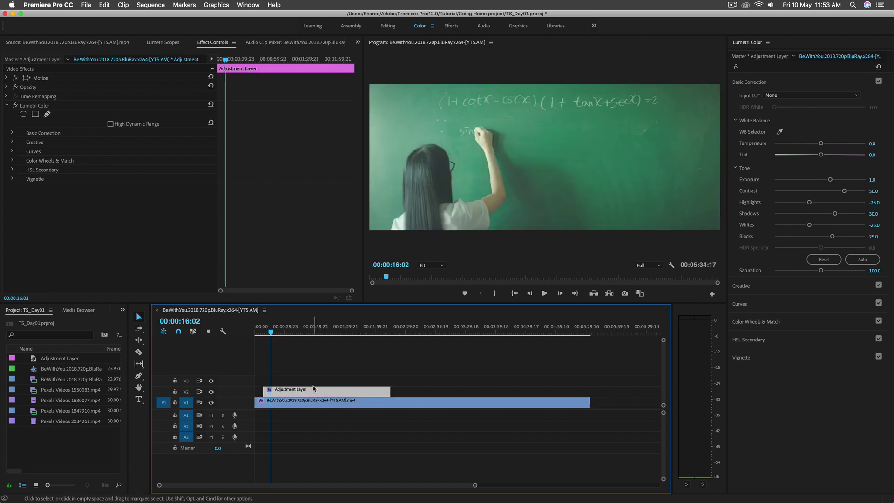
# Toggle V2's visibility repeatedly to compare the footage with and without the grade.
pyautogui.click(211, 392)
pyautogui.click(211, 391)
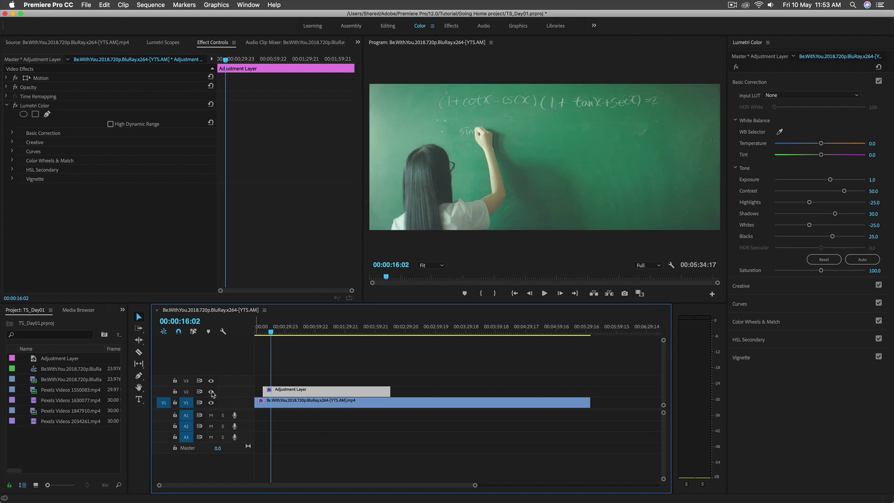
pyautogui.click(211, 392)
pyautogui.click(211, 392)
pyautogui.click(211, 392)
pyautogui.click(211, 392)
# Try a cooler Temperature, review the window shot, then reset Temperature to 0.
pyautogui.moveTo(821, 143); pyautogui.dragTo(801, 144)
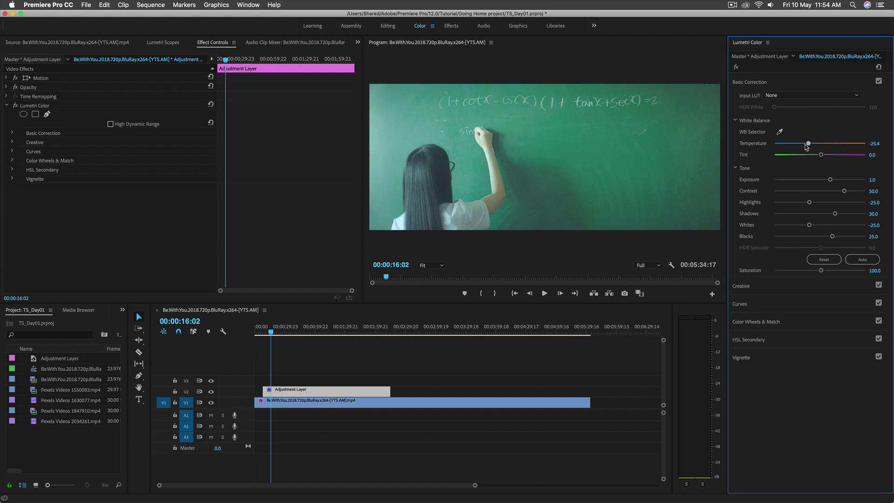
pyautogui.click(275, 338)
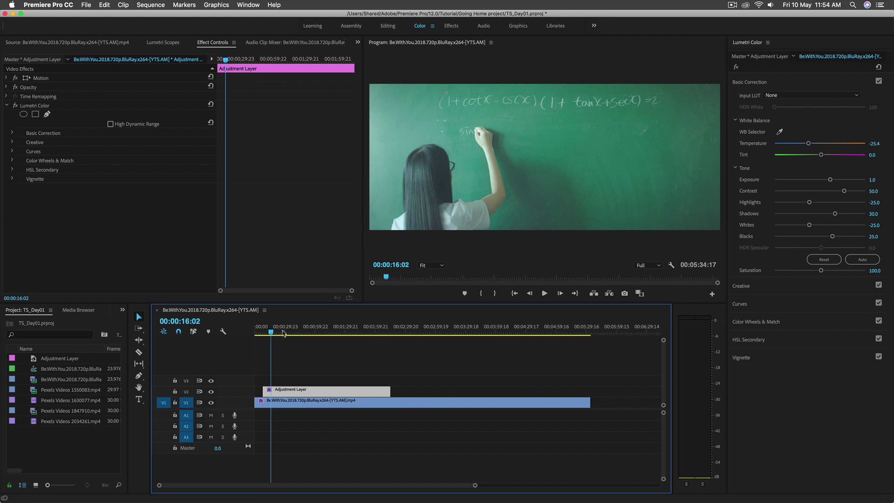
pyautogui.moveTo(282, 333)
pyautogui.mouseDown()
pyautogui.moveTo(306, 333)
pyautogui.moveTo(297, 334)
pyautogui.mouseUp()
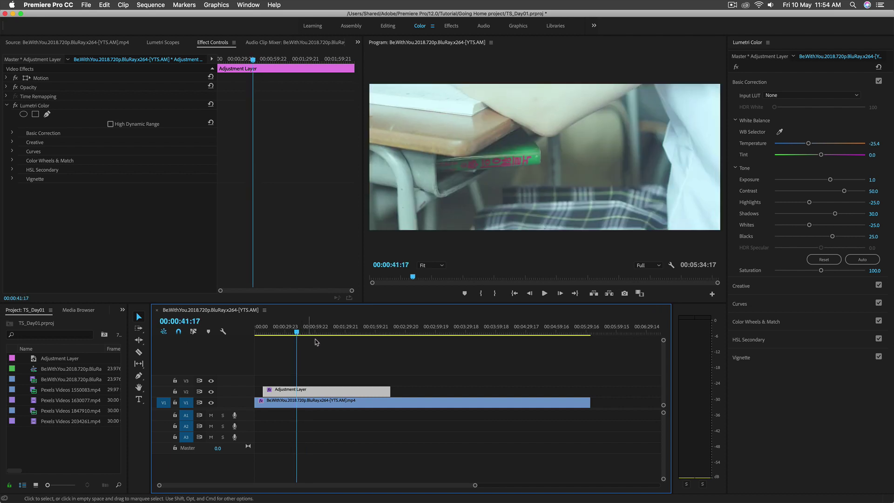
pyautogui.press('space')
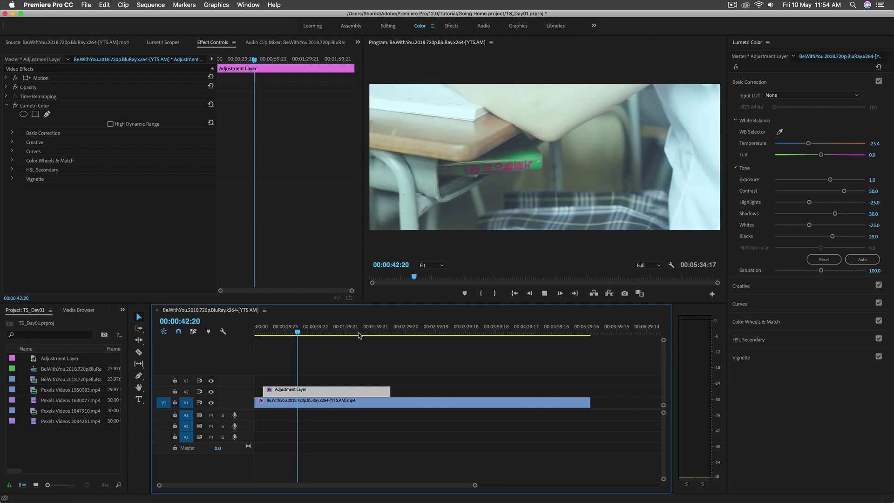
pyautogui.press('space')
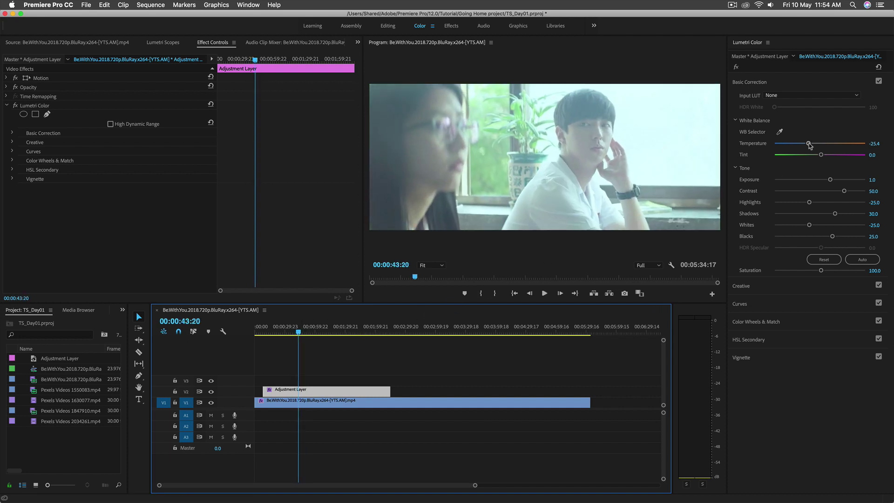
pyautogui.moveTo(809, 143)
pyautogui.mouseDown()
pyautogui.moveTo(843, 145)
pyautogui.moveTo(794, 145)
pyautogui.moveTo(820, 144)
pyautogui.mouseUp()
pyautogui.click(872, 144)
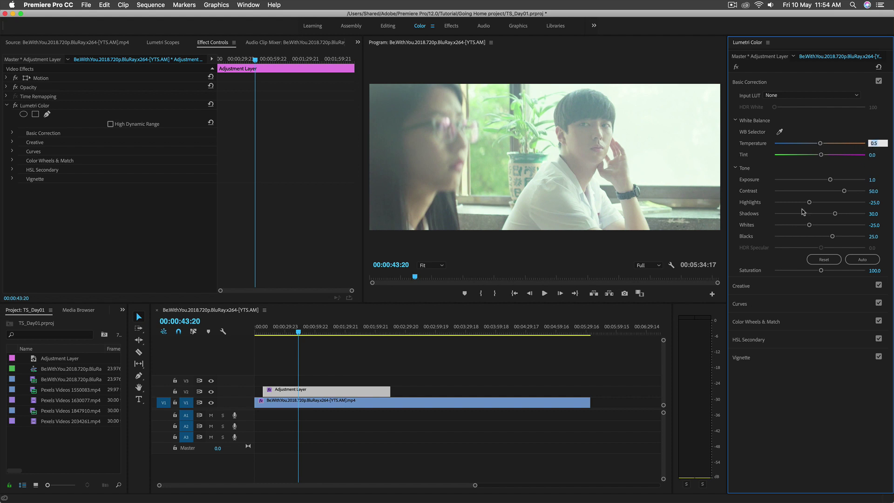
pyautogui.write('0')
pyautogui.press('Return')
# Set Tint to 10 and Temperature to -10, then enlarge the Program Monitor.
pyautogui.moveTo(822, 155)
pyautogui.mouseDown()
pyautogui.moveTo(780, 156)
pyautogui.moveTo(835, 159)
pyautogui.moveTo(810, 146)
pyautogui.mouseUp()
pyautogui.moveTo(833, 156); pyautogui.dragTo(829, 156)
pyautogui.click(874, 155)
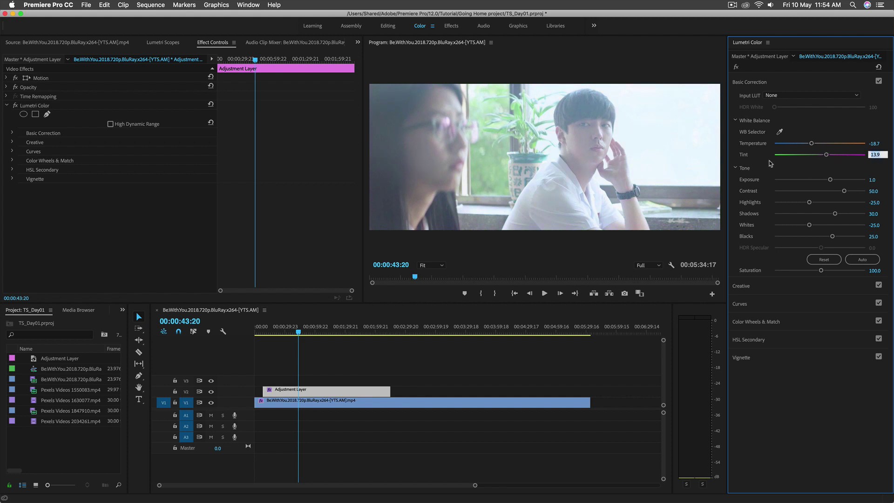
pyautogui.write('10')
pyautogui.press('Return')
pyautogui.click(877, 143)
pyautogui.write('-1')
pyautogui.press('Return')
pyautogui.moveTo(361, 304); pyautogui.dragTo(270, 367)
pyautogui.press('space')
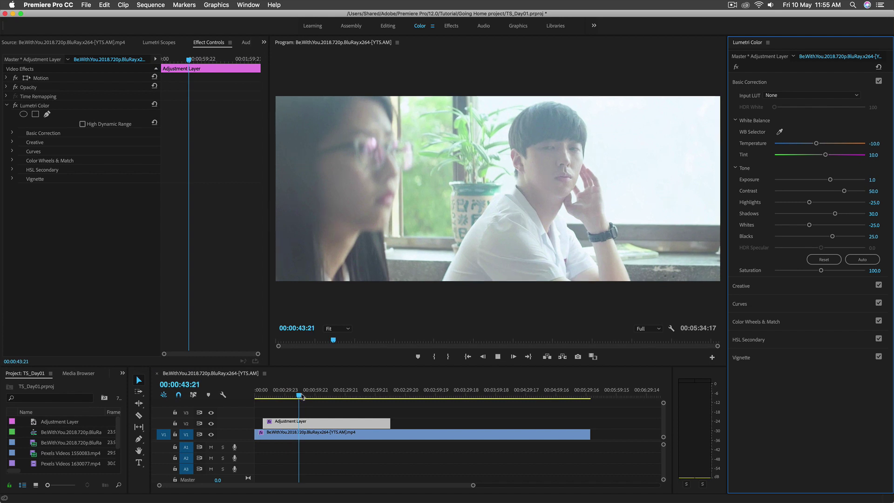
pyautogui.press('space')
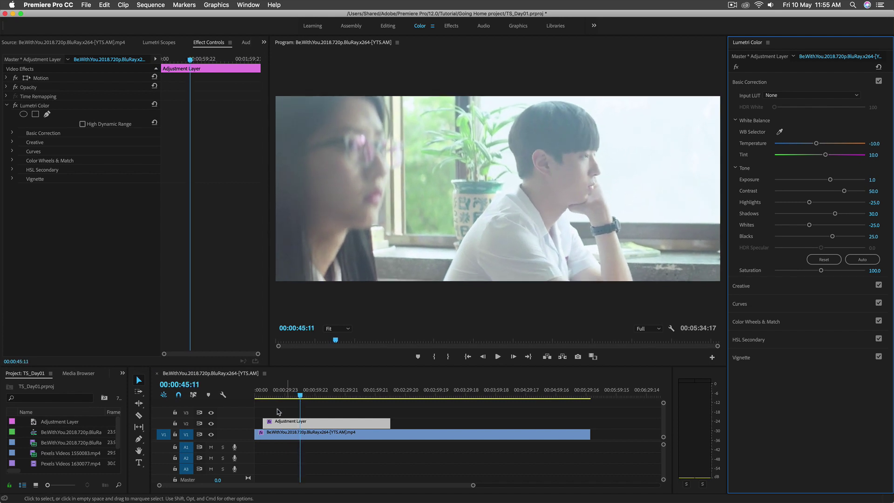
pyautogui.click(212, 424)
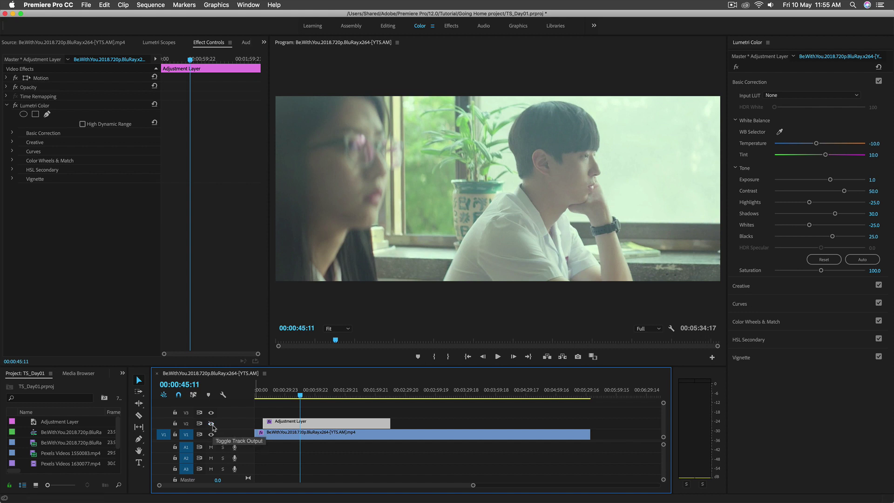
pyautogui.click(211, 423)
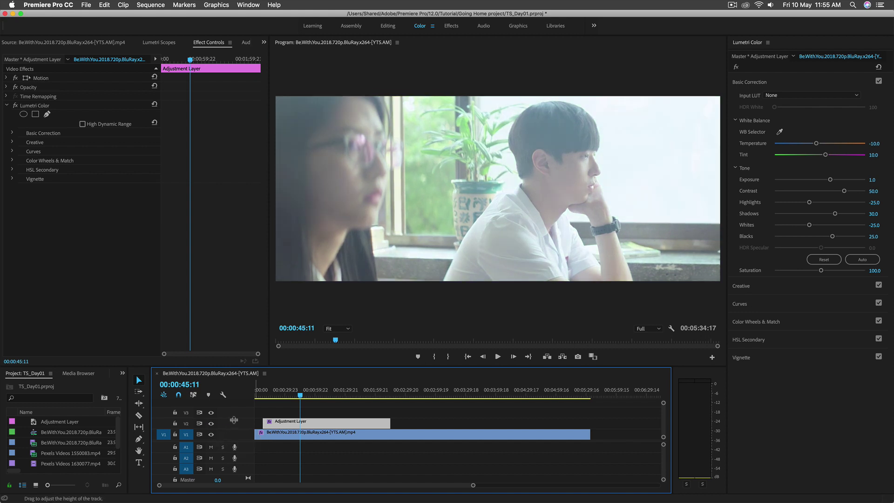
pyautogui.press('space')
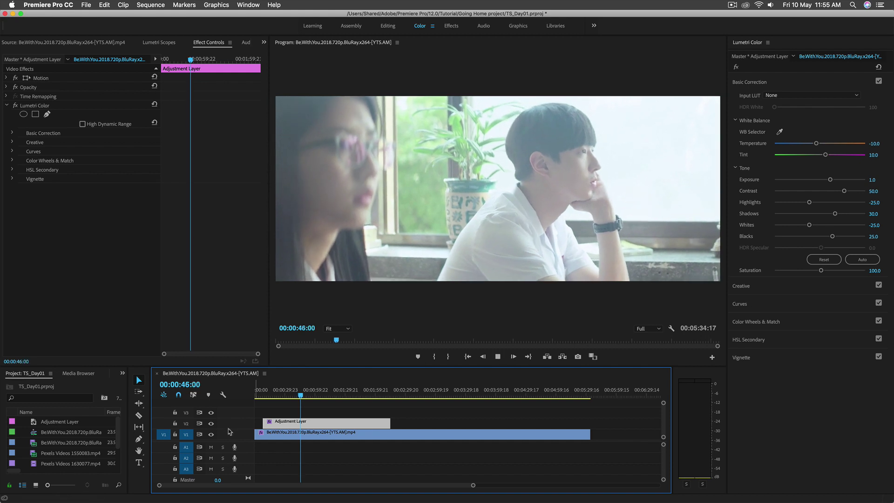
pyautogui.press('space')
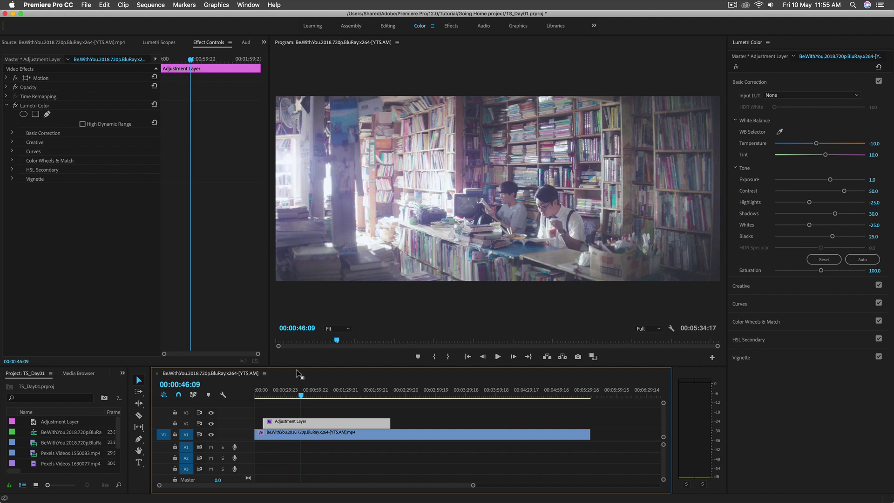
pyautogui.click(297, 398)
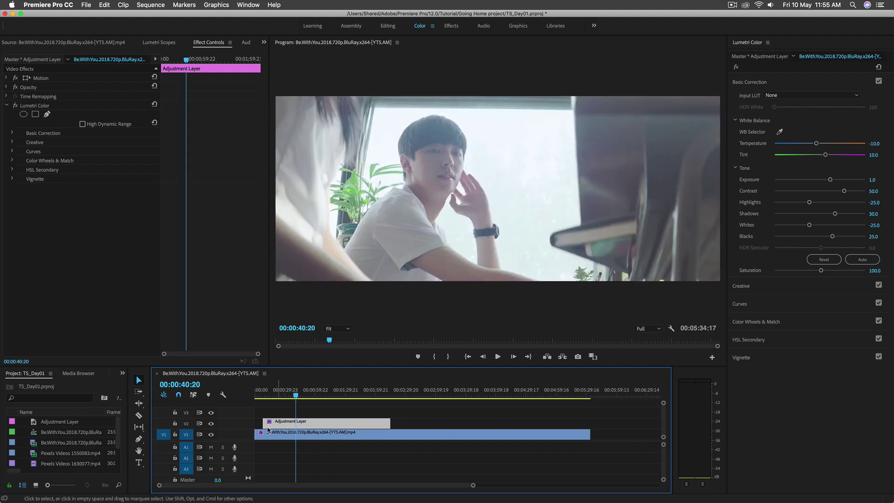
pyautogui.click(211, 424)
pyautogui.click(211, 424)
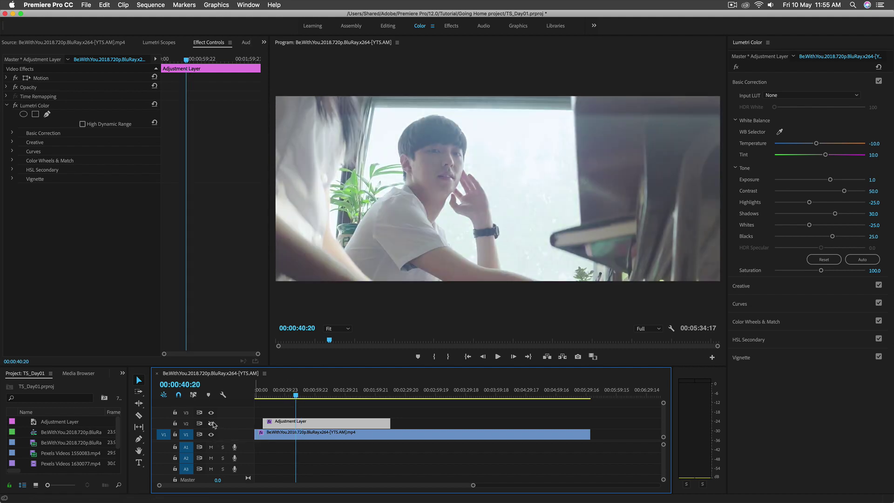
pyautogui.doubleClick(211, 424)
pyautogui.moveTo(324, 459); pyautogui.dragTo(329, 424)
# Delete the film clip and adjustment layer from the sequence and enlarge the Project and Timeline panels.
pyautogui.press('Delete')
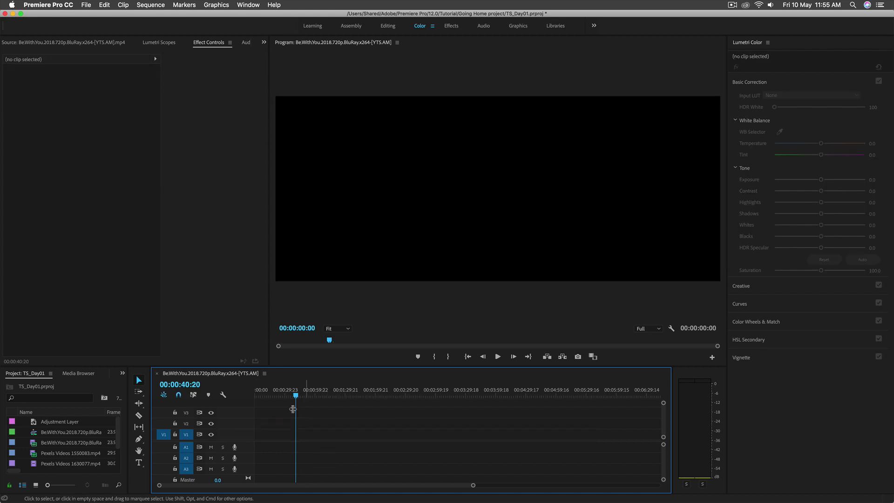
pyautogui.scroll(-3, 64, 456)
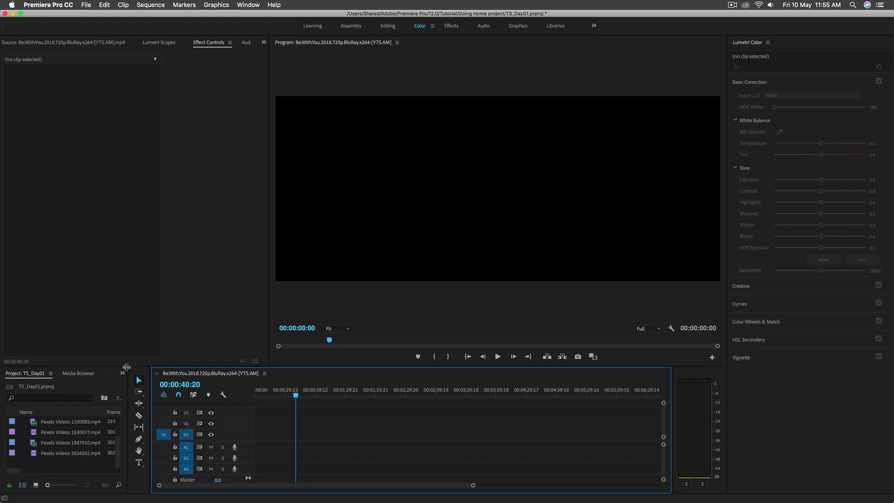
pyautogui.moveTo(127, 368); pyautogui.dragTo(153, 256)
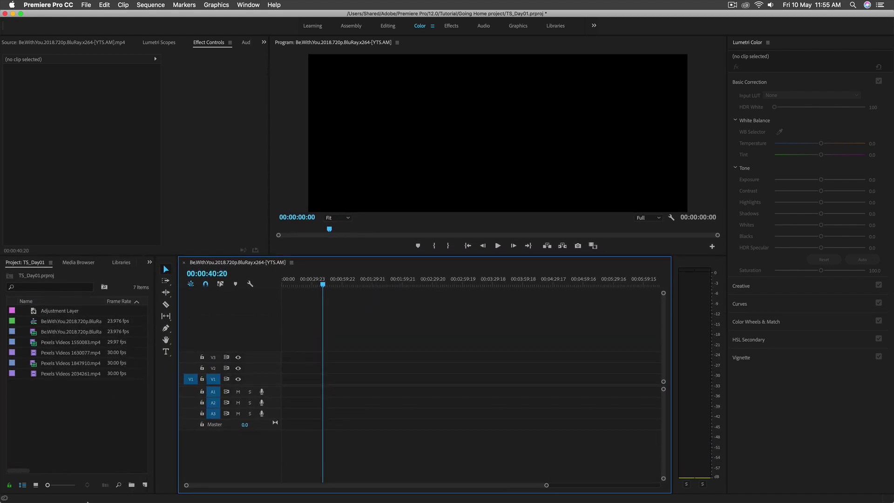
# Import MVI_2433.MOV and MVI_2434.MOV from the Desktop and drop MVI_2433.MOV into the sequence.
pyautogui.click(212, 485)
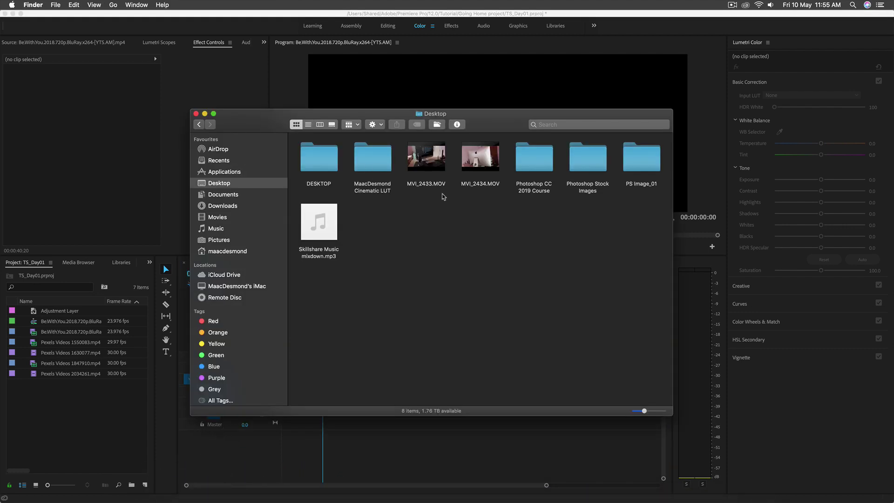
pyautogui.moveTo(425, 188); pyautogui.dragTo(82, 423)
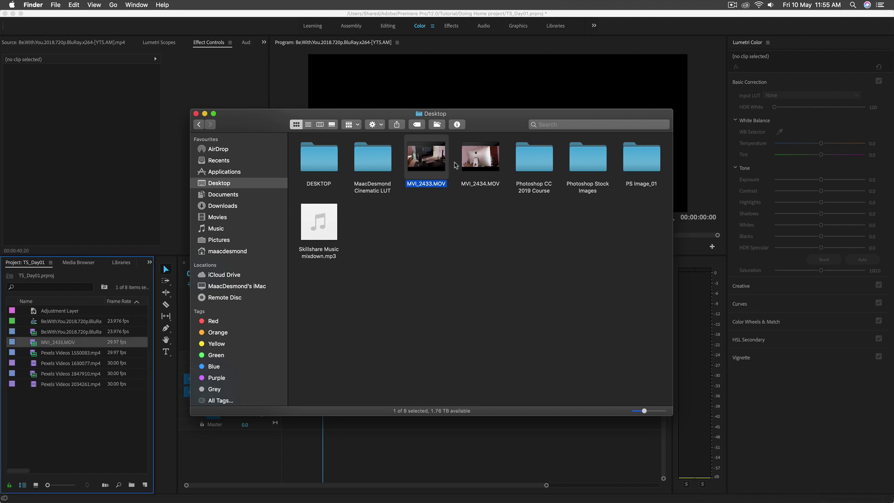
pyautogui.moveTo(479, 163); pyautogui.dragTo(77, 433)
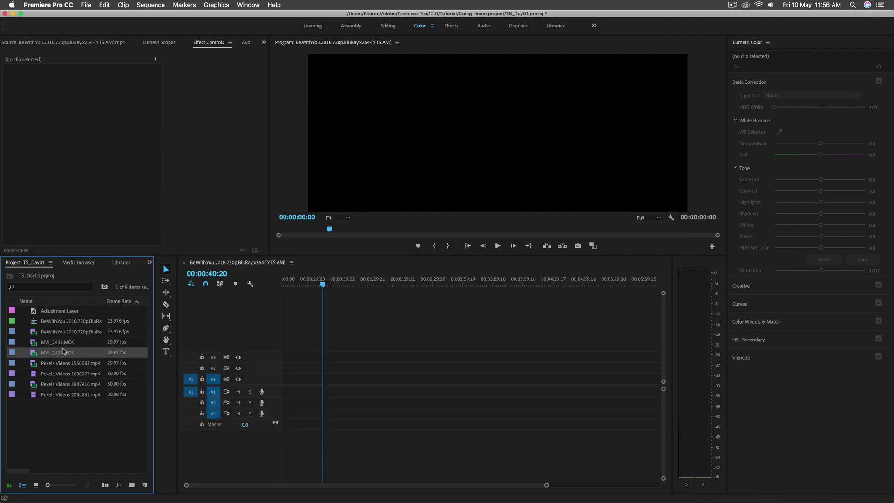
pyautogui.moveTo(61, 342); pyautogui.dragTo(322, 389)
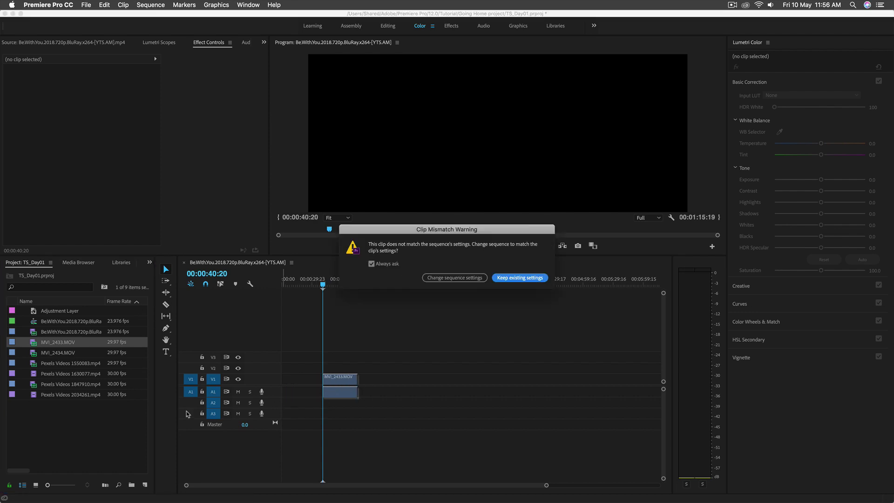
# Re-drop MVI_2433.MOV, change the sequence settings to match the clip (29.97 fps), and preview it.
pyautogui.click(506, 278)
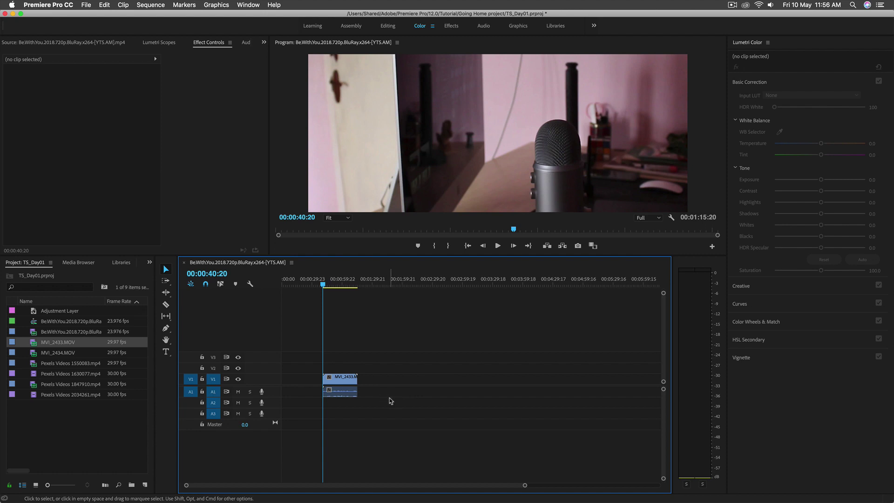
pyautogui.press('super+z')
pyautogui.moveTo(75, 346); pyautogui.dragTo(356, 386)
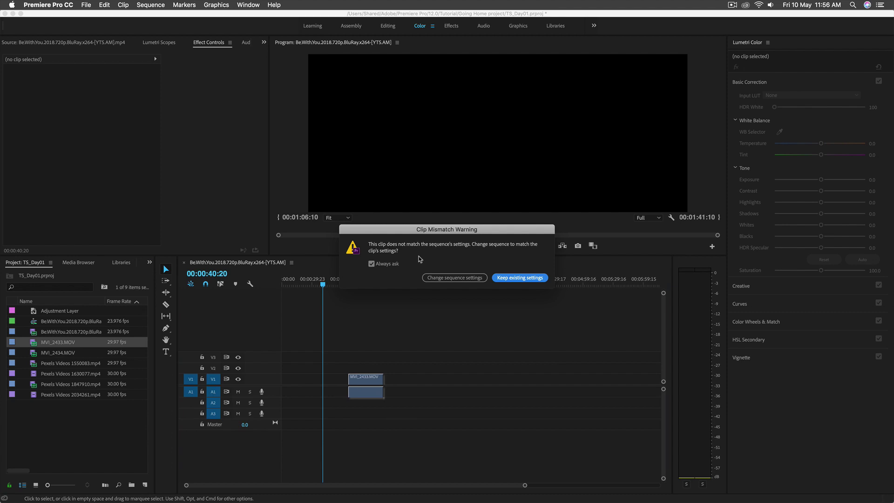
pyautogui.click(454, 278)
pyautogui.click(345, 284)
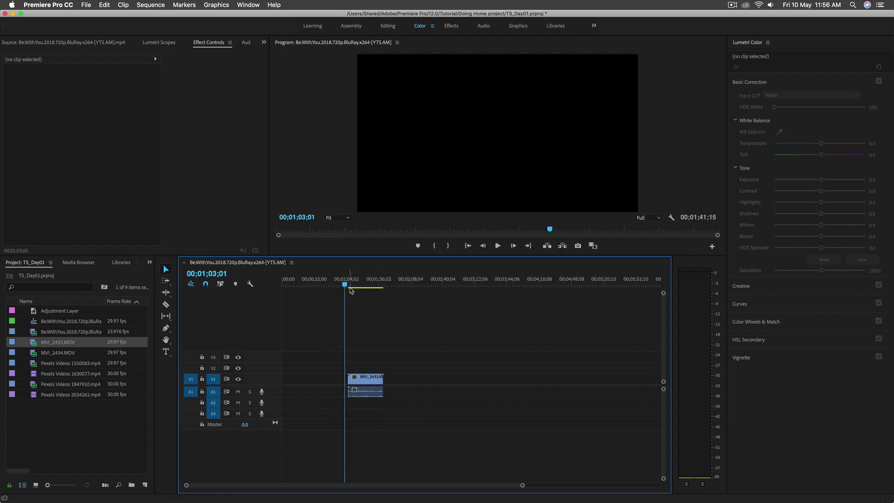
pyautogui.click(356, 284)
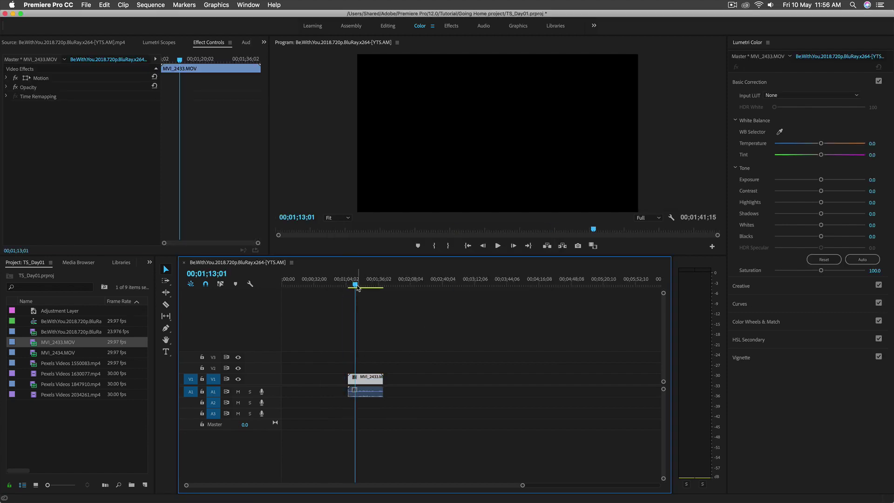
pyautogui.press('space')
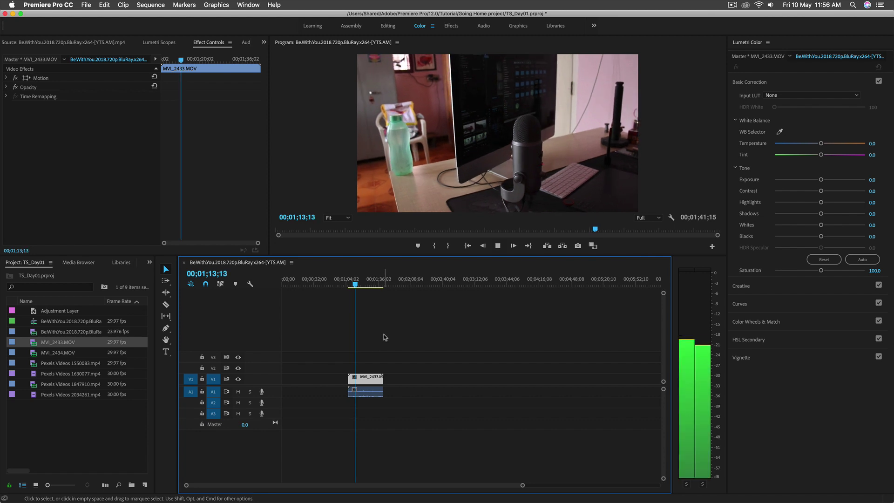
pyautogui.press('space')
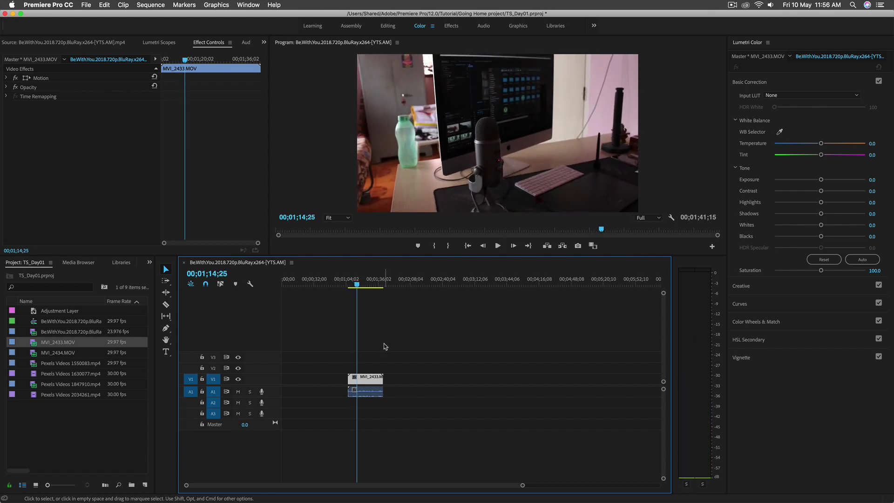
# Close the old sequence and create a new MVI_2433 sequence from MVI_2433.MOV.
pyautogui.click(184, 262)
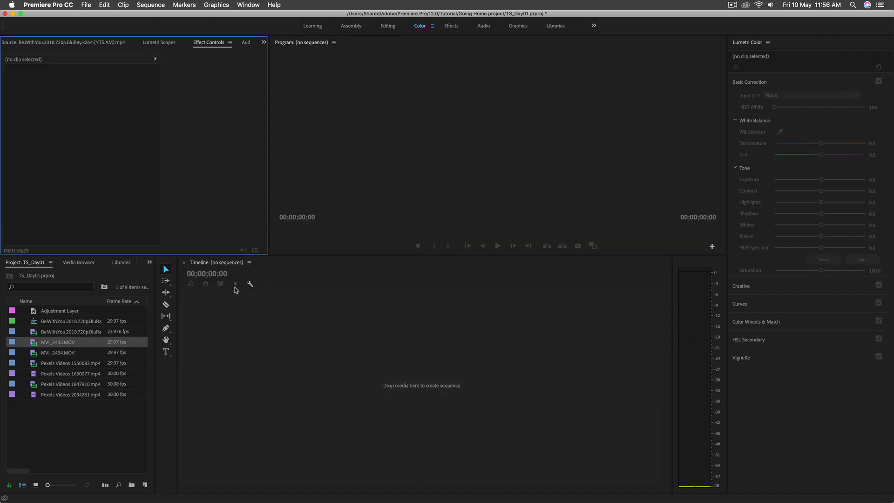
pyautogui.moveTo(58, 343); pyautogui.dragTo(385, 379)
pyautogui.moveTo(311, 378); pyautogui.dragTo(358, 395)
# Delete the clip's audio, preview it, and place the Adjustment Layer on V2 above it.
pyautogui.keyDown('alt'); pyautogui.click(340, 394); pyautogui.keyUp('alt')
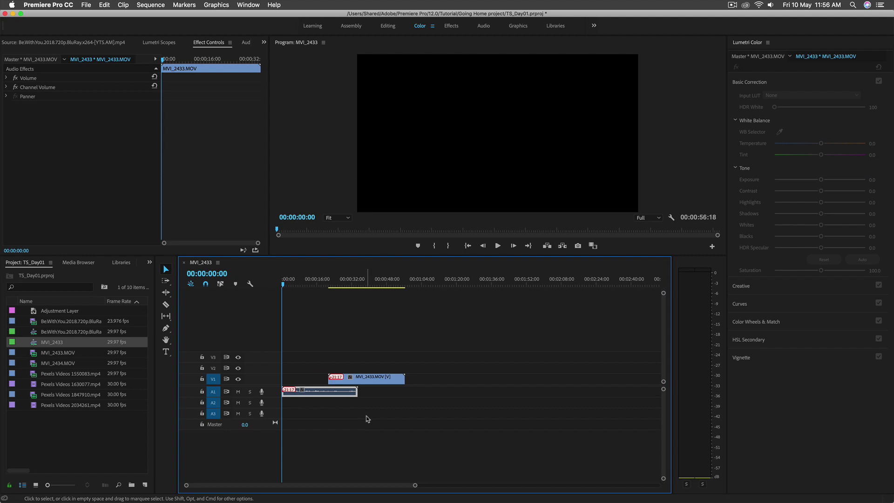
pyautogui.press('Delete')
pyautogui.moveTo(363, 378); pyautogui.dragTo(372, 379)
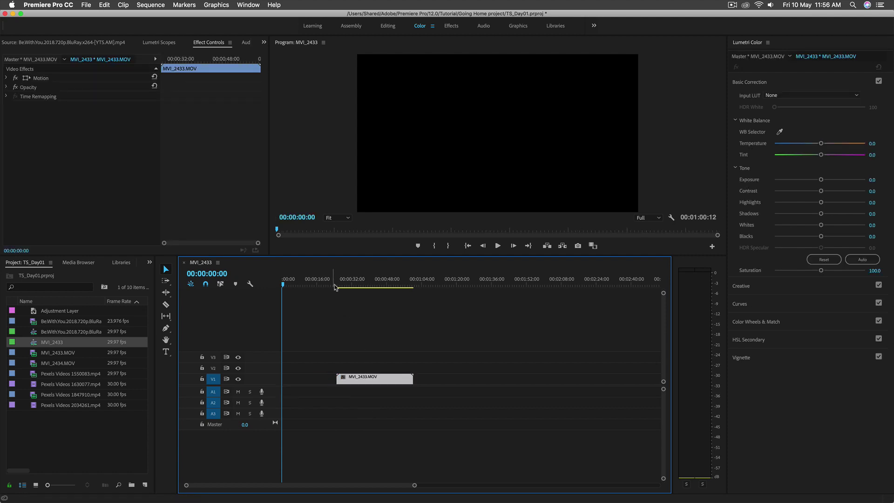
pyautogui.click(335, 285)
pyautogui.press('space')
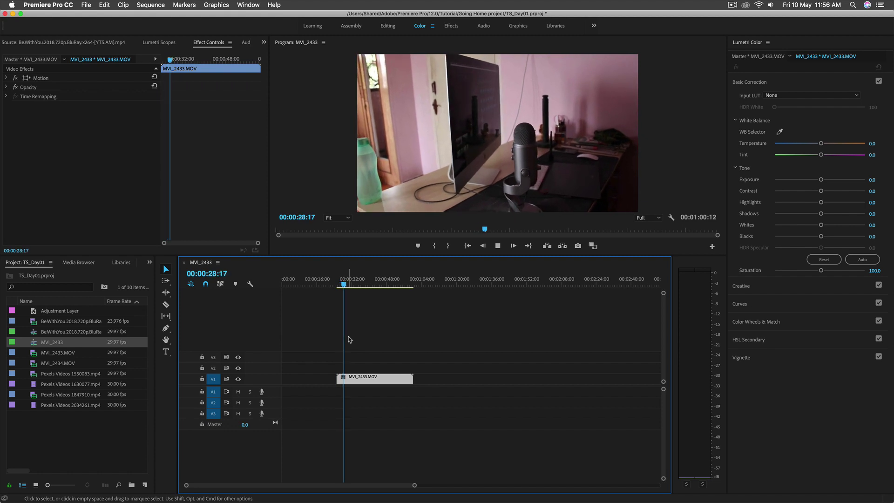
pyautogui.moveTo(60, 311); pyautogui.dragTo(379, 371)
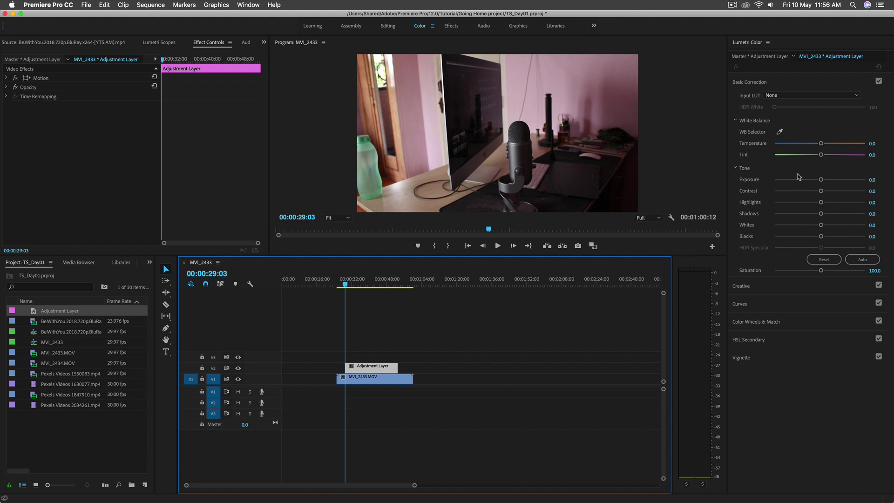
# Add Lumetri Color to the Adjustment Layer and set Temperature to -62.7.
pyautogui.click(822, 146)
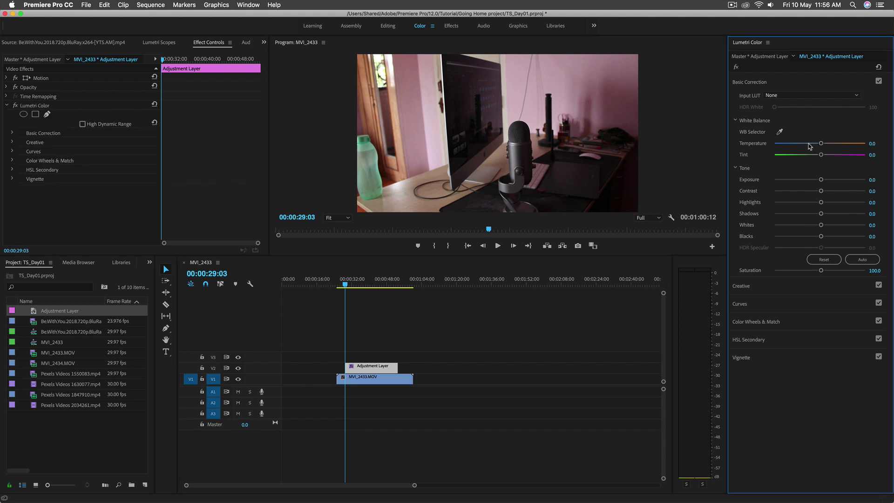
pyautogui.moveTo(821, 144)
pyautogui.mouseDown()
pyautogui.moveTo(765, 148)
pyautogui.moveTo(821, 147)
pyautogui.moveTo(806, 148)
pyautogui.mouseUp()
pyautogui.moveTo(807, 147); pyautogui.dragTo(786, 147)
pyautogui.moveTo(786, 145); pyautogui.dragTo(791, 145)
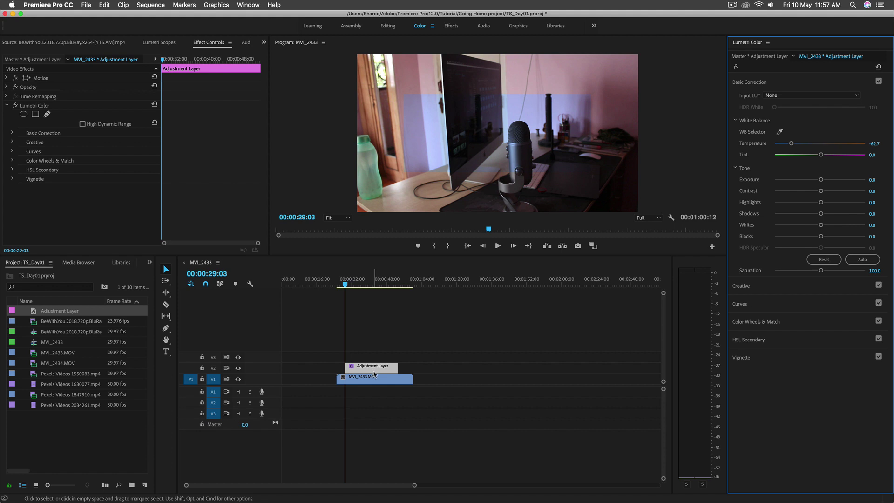
# Create a new Adjustment Layer in the Project panel with default settings.
pyautogui.rightClick(41, 423)
pyautogui.moveTo(68, 454)
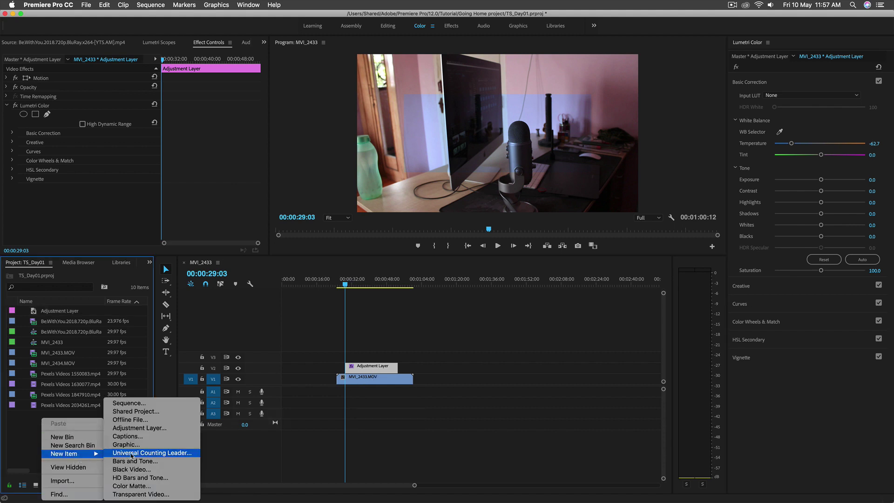
pyautogui.click(144, 428)
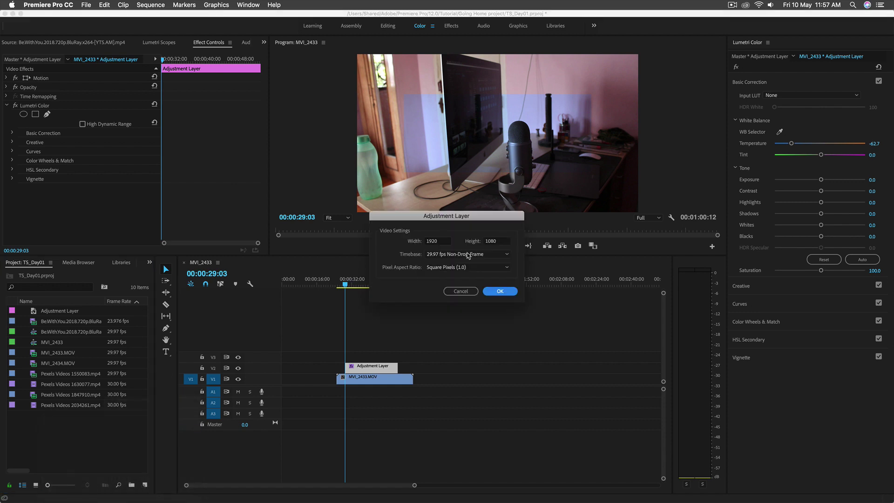
pyautogui.click(499, 292)
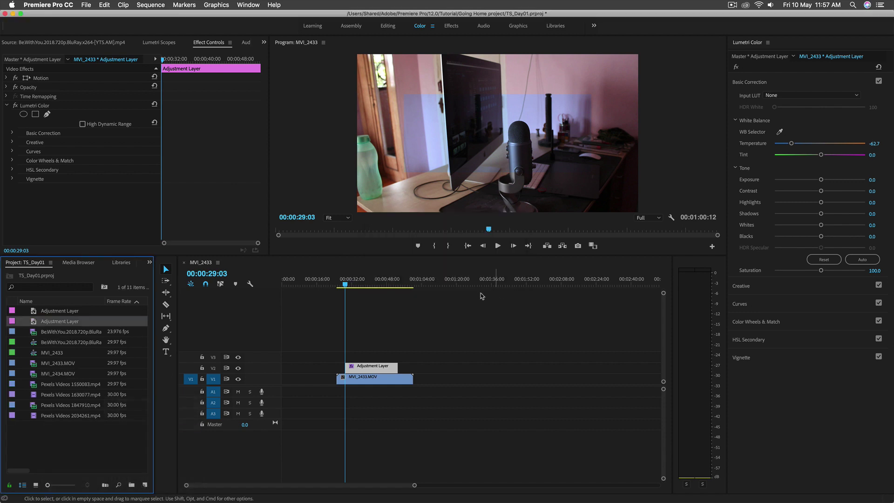
# Place the Adjustment Layer above MVI_2433.MOV, then cool the clip's own Temperature to -22.5.
pyautogui.moveTo(370, 370); pyautogui.dragTo(372, 369)
pyautogui.press('Delete')
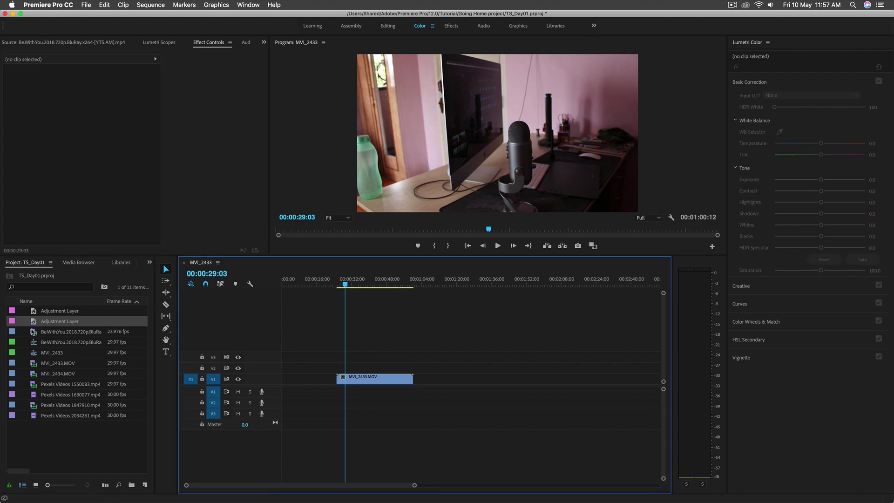
pyautogui.moveTo(52, 323); pyautogui.dragTo(403, 369)
pyautogui.moveTo(343, 294); pyautogui.dragTo(364, 292)
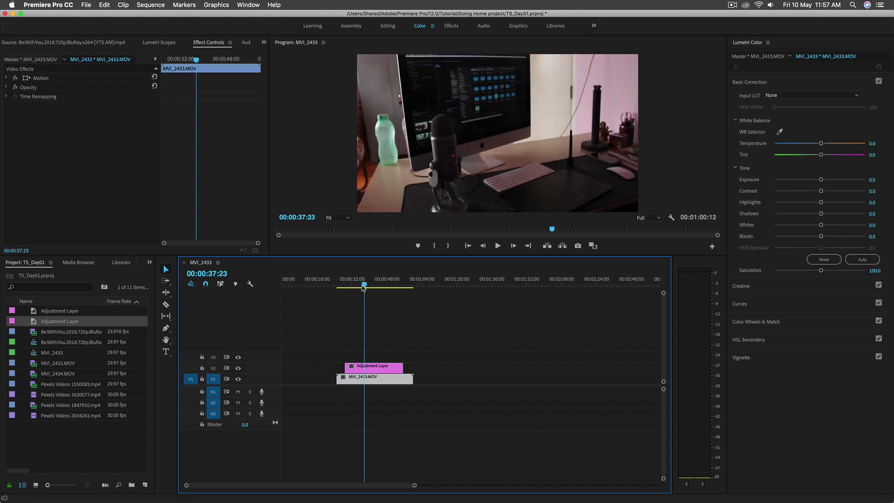
pyautogui.moveTo(822, 144)
pyautogui.mouseDown()
pyautogui.moveTo(786, 146)
pyautogui.moveTo(811, 145)
pyautogui.mouseUp()
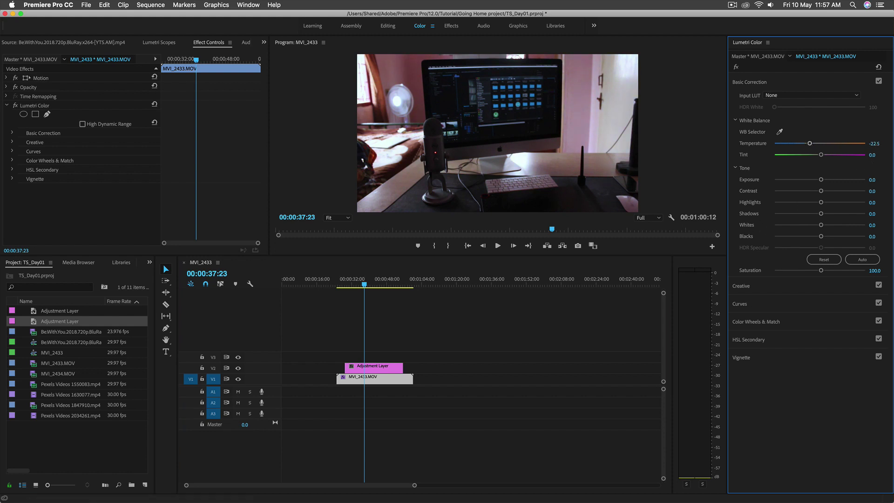
# Set MVI_2433.MOV's Temperature to -25 and play back the cooled clip.
pyautogui.click(875, 143)
pyautogui.write('-2')
pyautogui.press('Return')
pyautogui.click(346, 282)
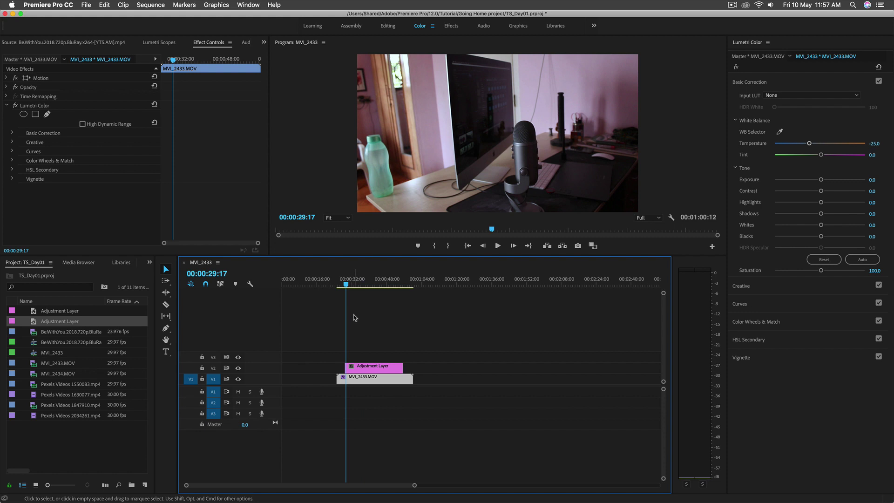
pyautogui.press('space')
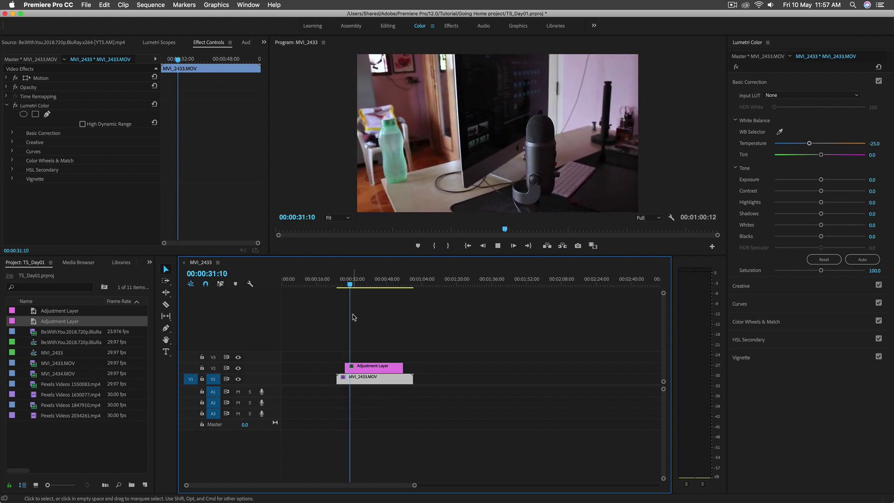
pyautogui.press('space')
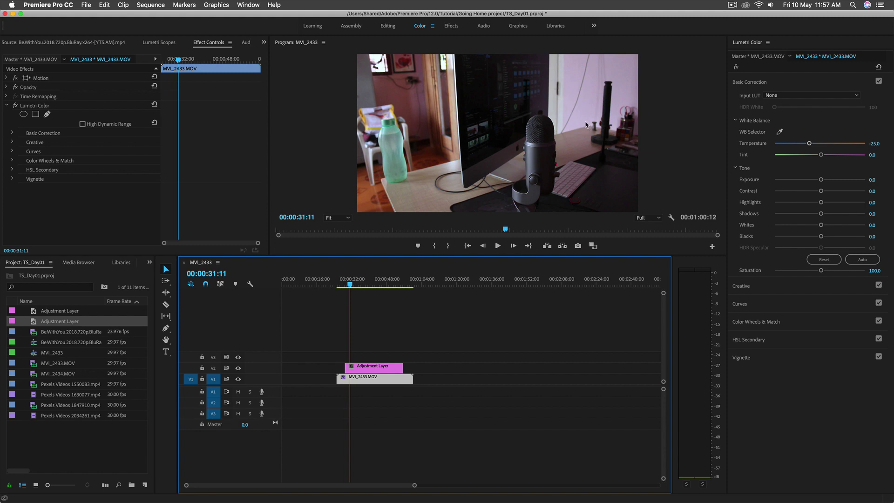
# Set Exposure to 1.0 and lower Contrast to -65.6.
pyautogui.moveTo(821, 181); pyautogui.dragTo(827, 181)
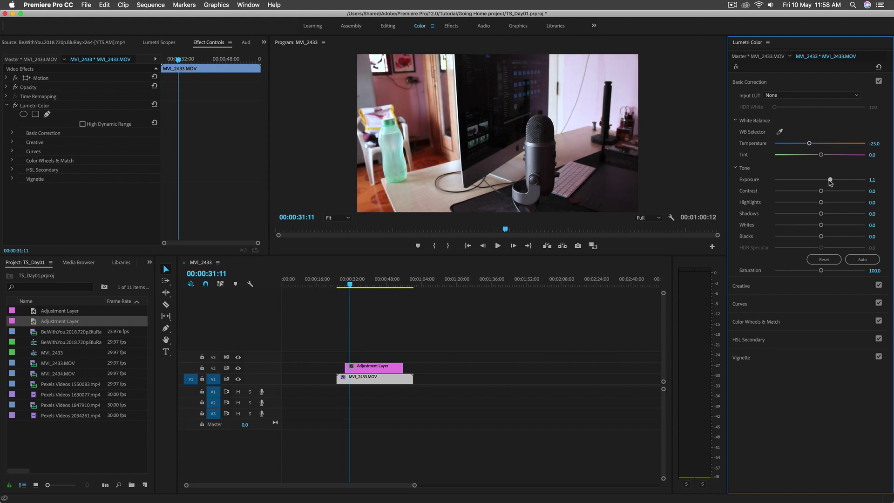
pyautogui.click(873, 180)
pyautogui.write('1')
pyautogui.press('Return')
pyautogui.moveTo(821, 191); pyautogui.dragTo(790, 192)
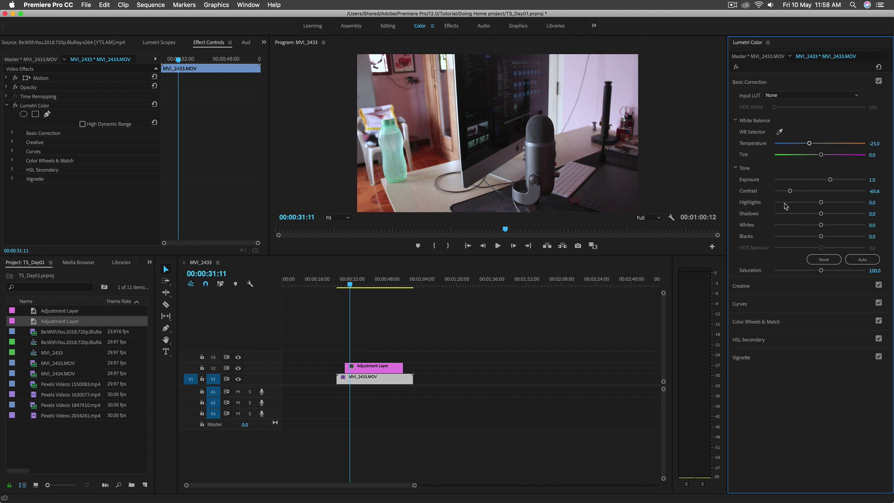
# Set Highlights to 10 and Shadows to 25, then play the sequence to review.
pyautogui.moveTo(821, 202); pyautogui.dragTo(828, 205)
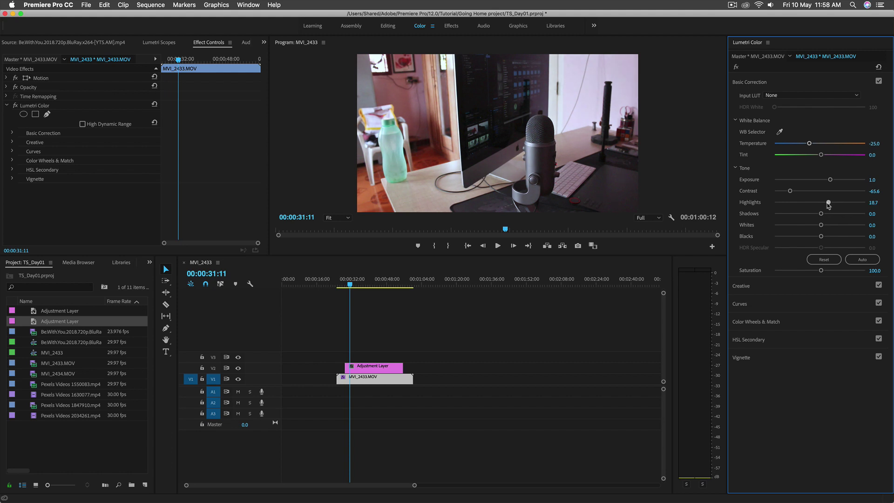
pyautogui.click(871, 203)
pyautogui.write('10')
pyautogui.press('Return')
pyautogui.moveTo(822, 214); pyautogui.dragTo(831, 216)
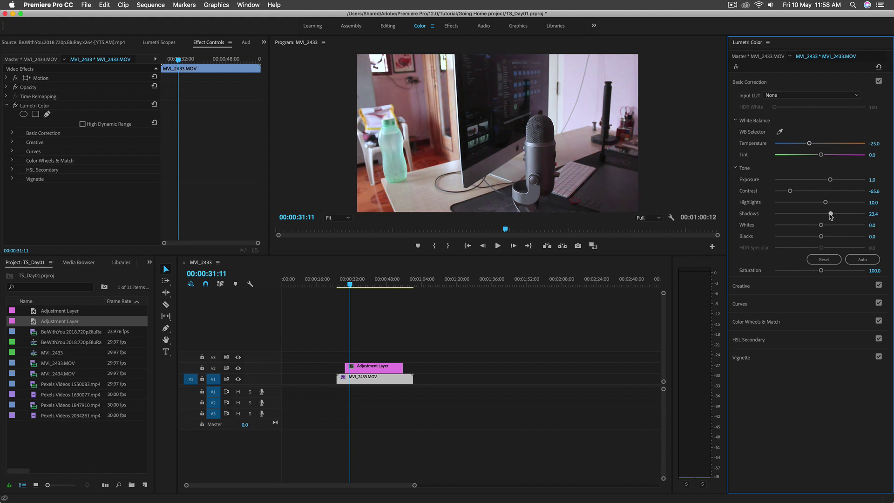
pyautogui.click(872, 216)
pyautogui.write('25')
pyautogui.press('Return')
pyautogui.click(334, 282)
pyautogui.press('space')
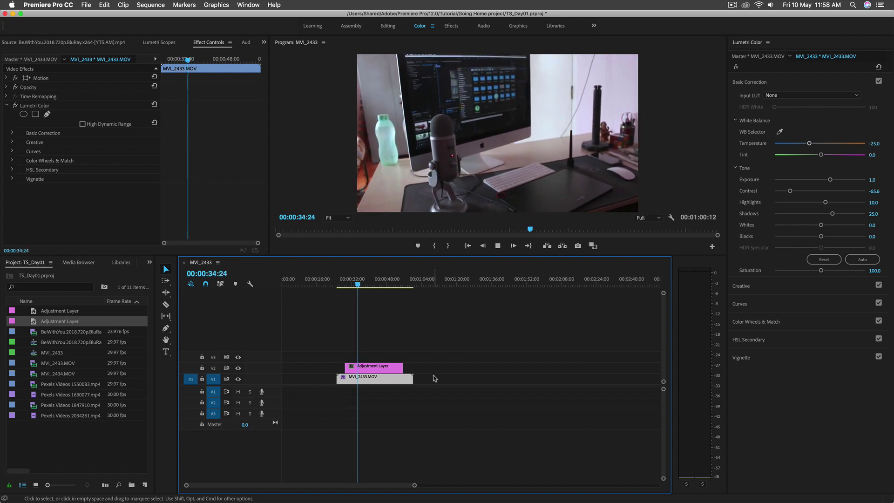
pyautogui.press('space')
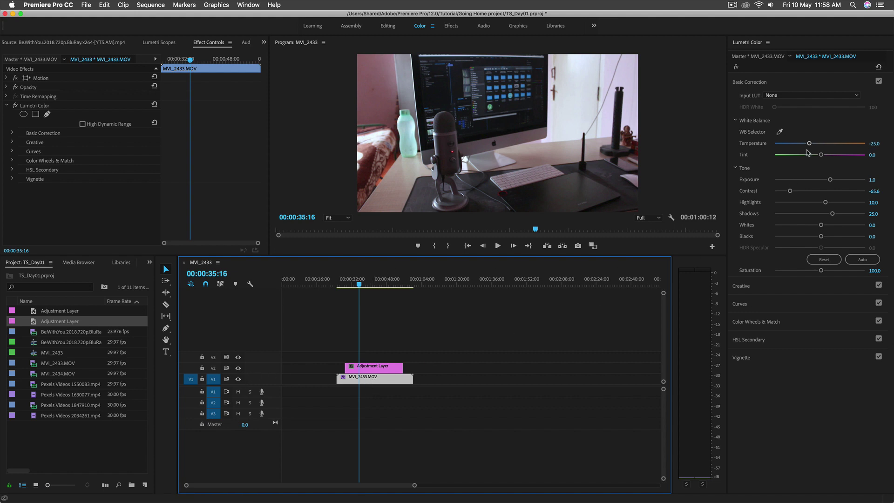
pyautogui.click(879, 81)
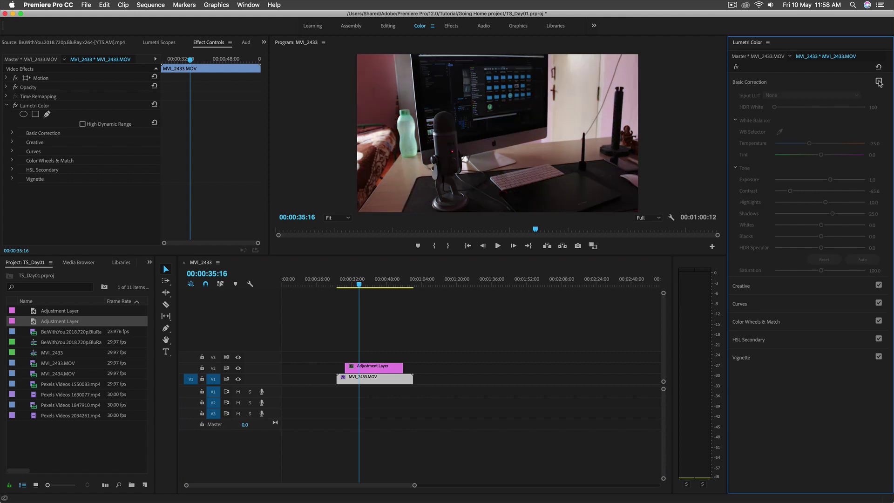
pyautogui.click(879, 82)
pyautogui.click(879, 81)
pyautogui.click(879, 81)
pyautogui.click(879, 82)
pyautogui.click(879, 82)
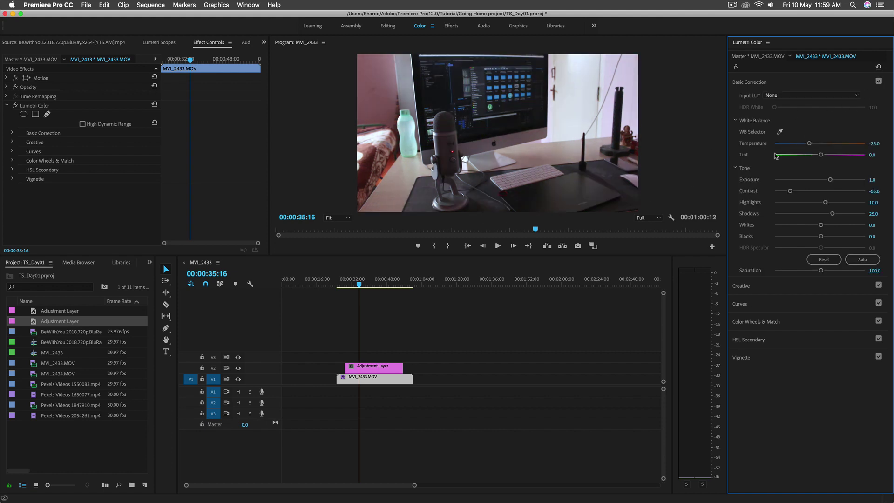
pyautogui.press('space')
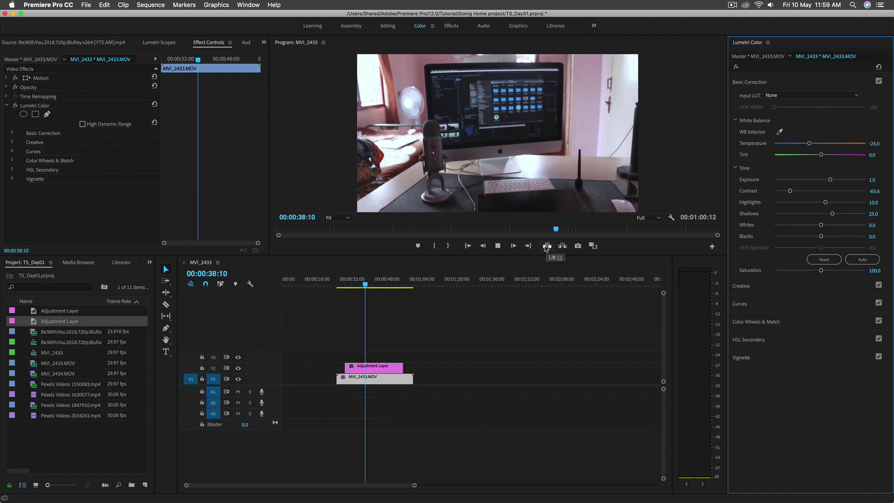
pyautogui.press('space')
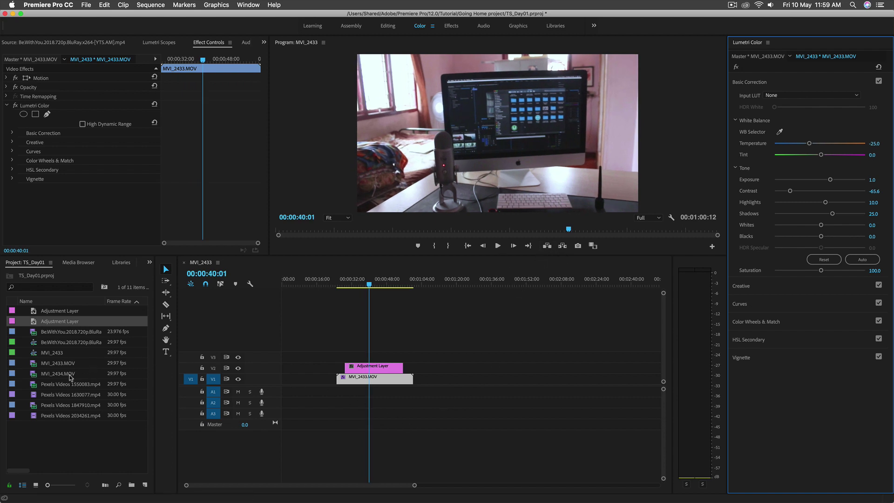
# Place MVI_2434.MOV on V1 after a gap, delete its audio, then preview and select it.
pyautogui.moveTo(70, 377); pyautogui.dragTo(445, 380)
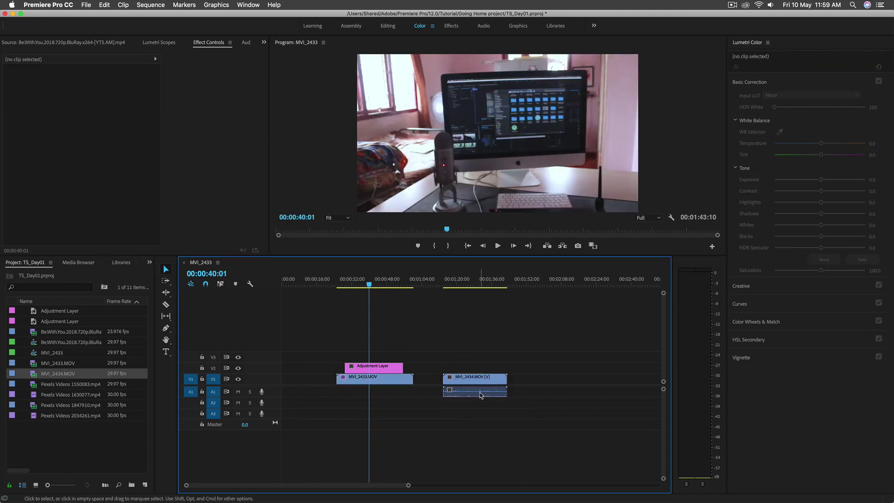
pyautogui.press('Delete')
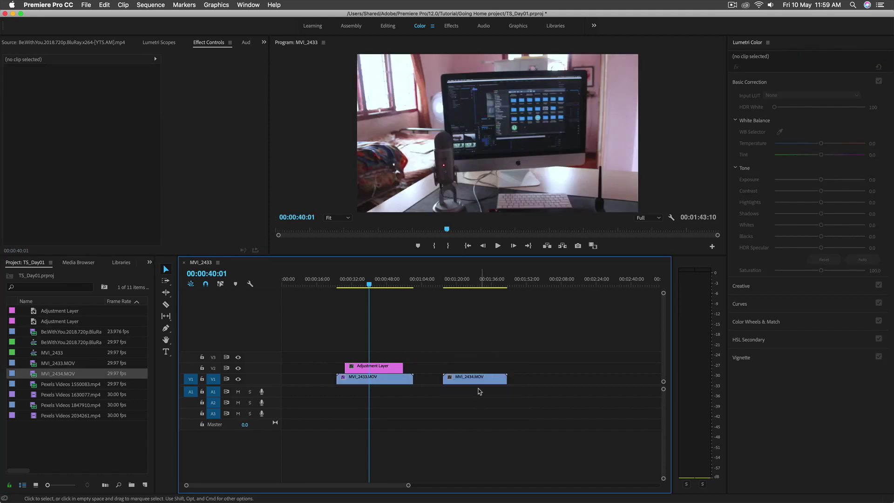
pyautogui.click(441, 283)
pyautogui.press('space')
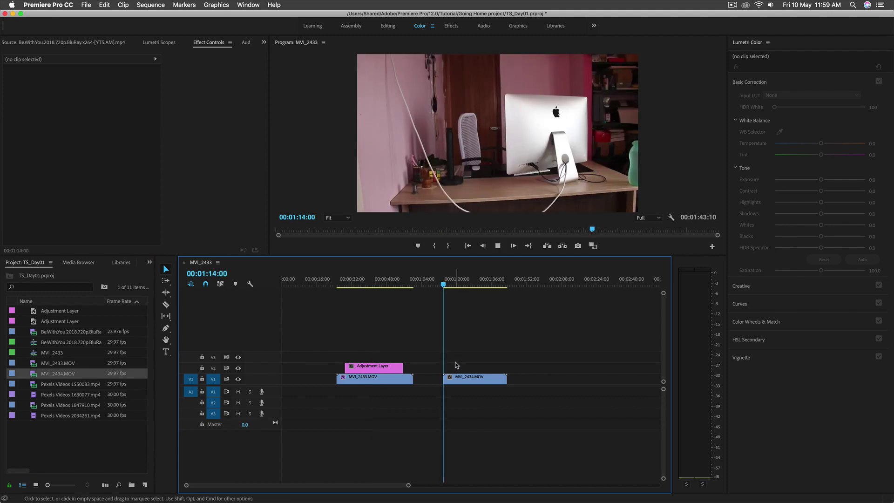
pyautogui.press('space')
pyautogui.press('d')
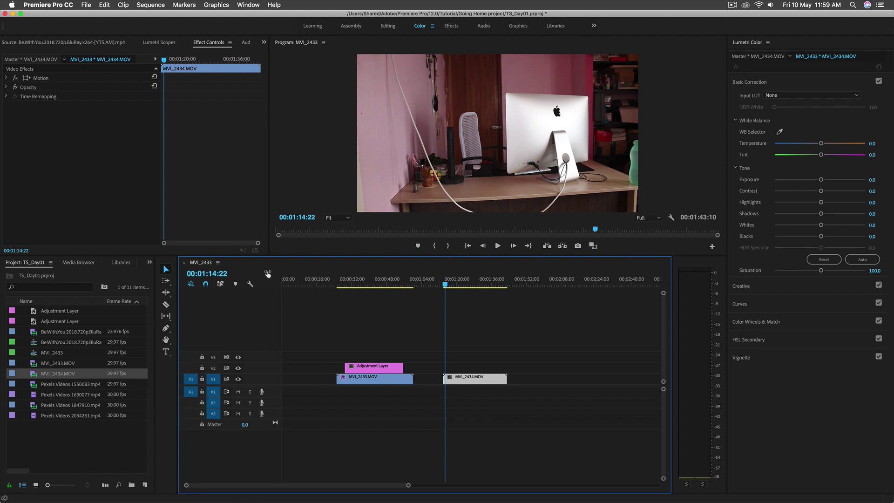
# Grade MVI_2434.MOV with Temperature -19.6, Exposure 0.6, raised Whites, Contrast -21.5, and High Dynamic Range on.
pyautogui.moveTo(270, 256); pyautogui.dragTo(228, 332)
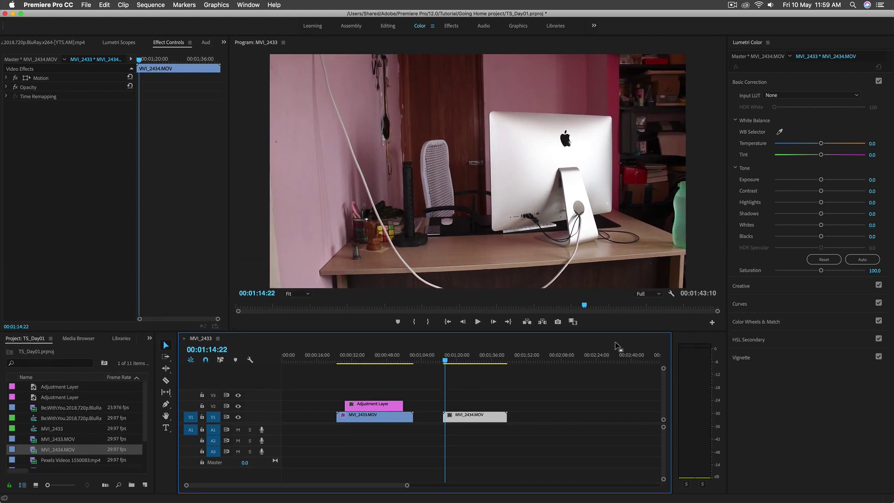
pyautogui.moveTo(526, 406); pyautogui.dragTo(490, 444)
pyautogui.moveTo(822, 145)
pyautogui.mouseDown()
pyautogui.moveTo(804, 146)
pyautogui.moveTo(811, 146)
pyautogui.mouseUp()
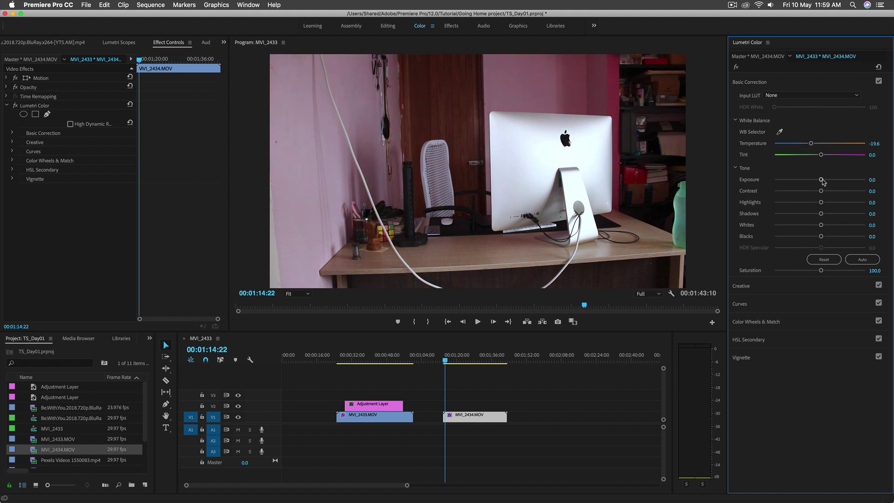
pyautogui.moveTo(821, 180); pyautogui.dragTo(828, 181)
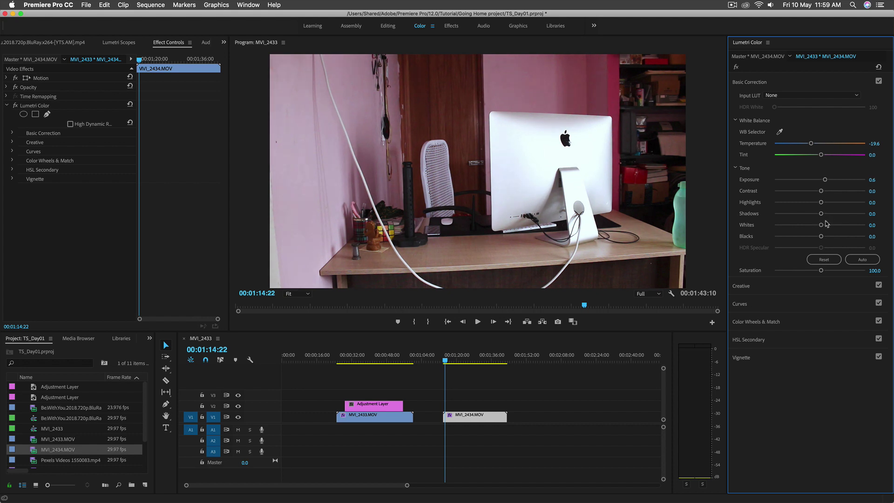
pyautogui.moveTo(822, 225); pyautogui.dragTo(847, 240)
pyautogui.moveTo(821, 193)
pyautogui.mouseDown()
pyautogui.moveTo(795, 193)
pyautogui.moveTo(808, 195)
pyautogui.mouseUp()
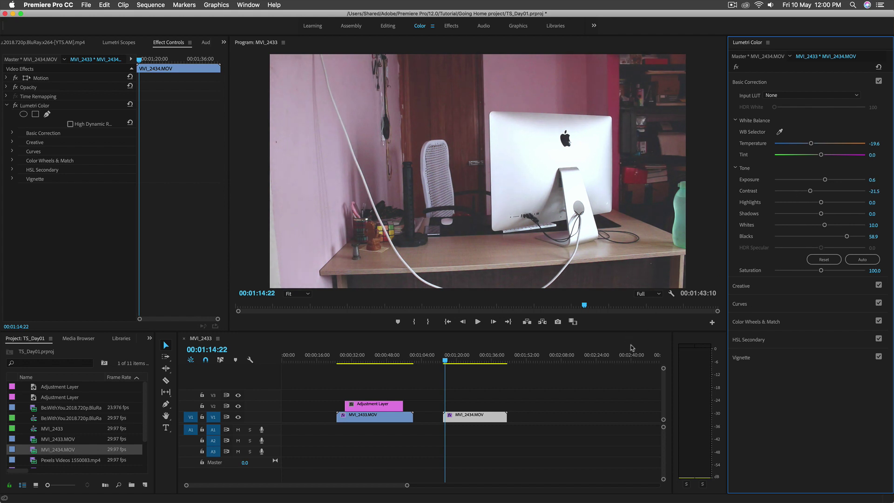
pyautogui.click(70, 124)
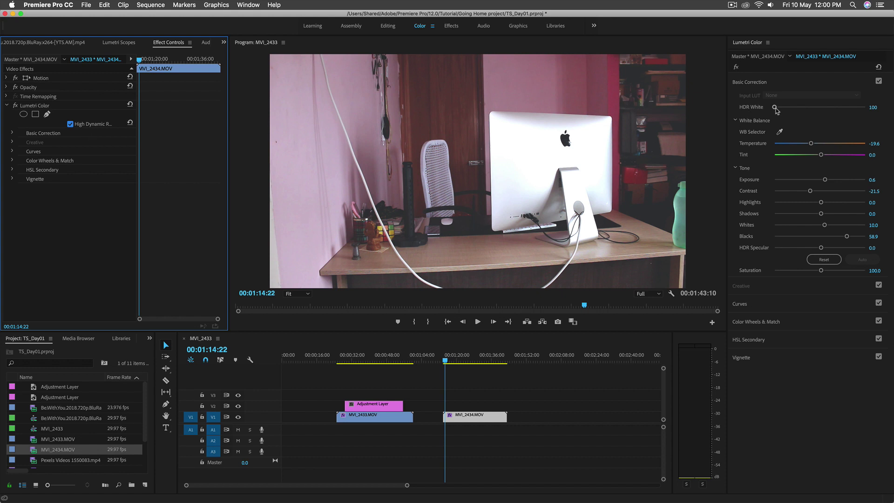
# Raise HDR White to 131 and play the clip back from about 1:16 to review.
pyautogui.moveTo(775, 107); pyautogui.dragTo(791, 112)
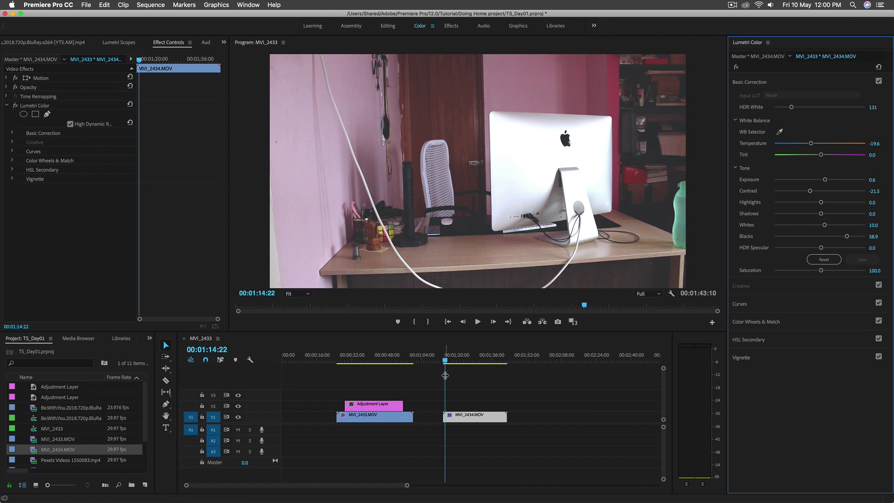
pyautogui.press('space')
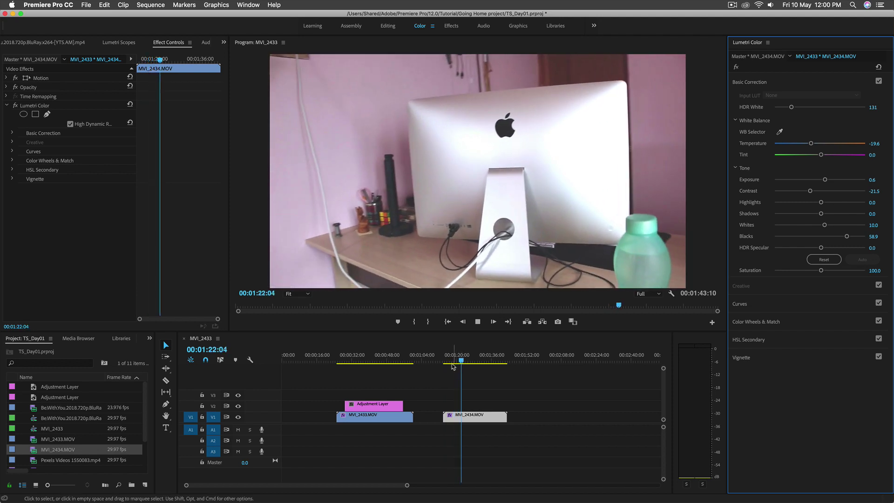
pyautogui.click(448, 362)
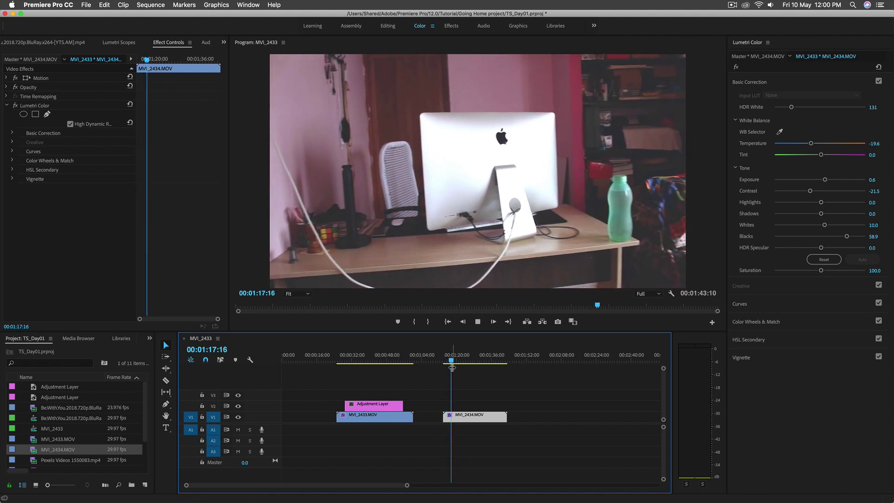
pyautogui.press('space')
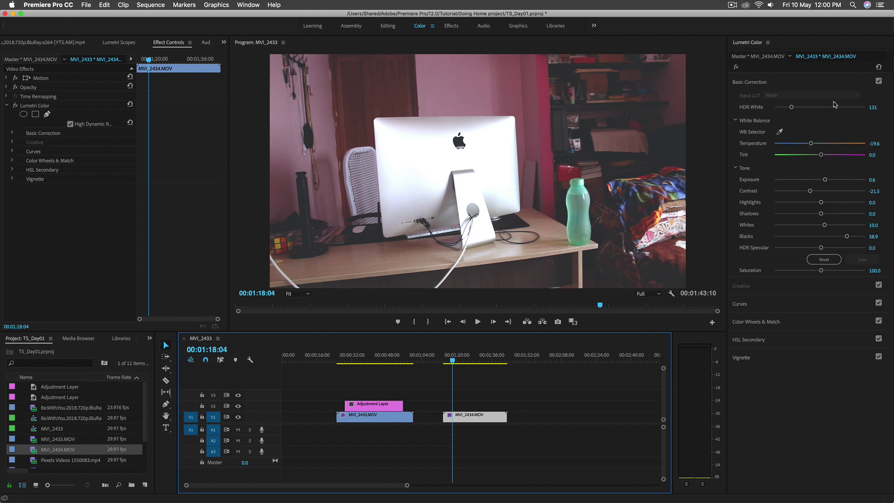
# Compare the grade with Basic Correction on and off, then set HDR White 133 and HDR Specular 54.1.
pyautogui.click(879, 81)
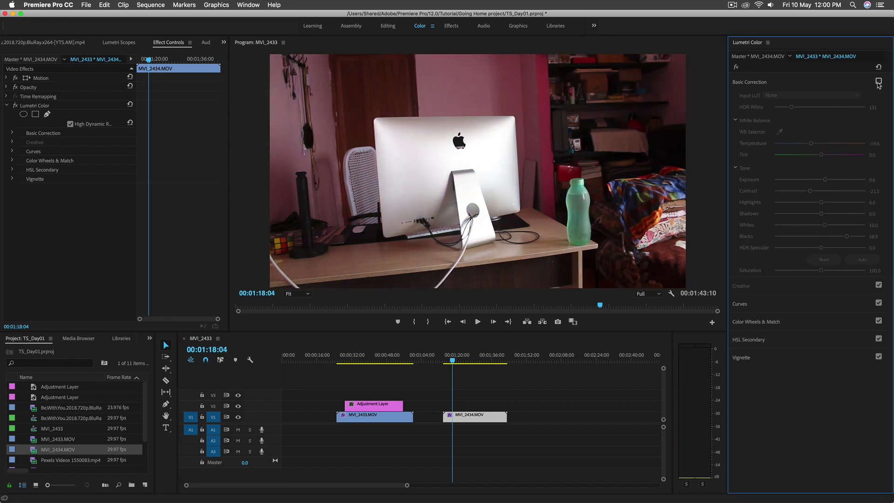
pyautogui.click(879, 81)
pyautogui.click(879, 82)
pyautogui.click(879, 82)
pyautogui.click(879, 82)
pyautogui.click(879, 81)
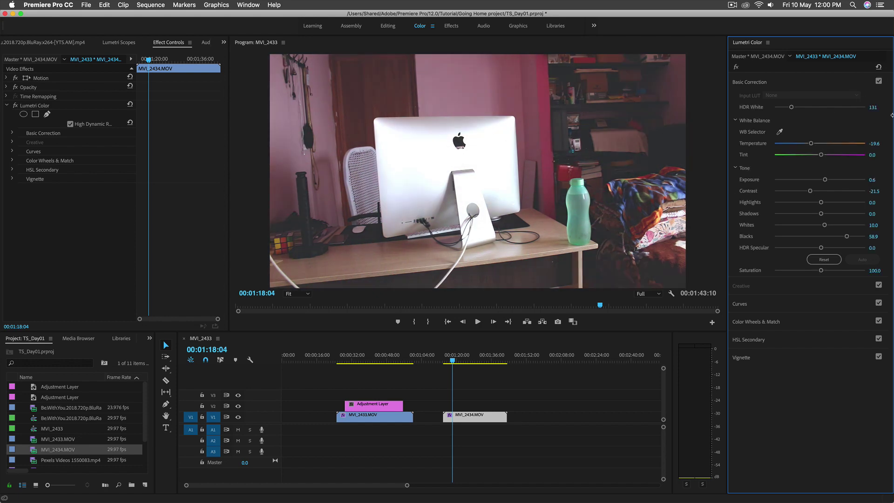
pyautogui.click(879, 81)
pyautogui.click(879, 82)
pyautogui.moveTo(792, 108)
pyautogui.mouseDown()
pyautogui.moveTo(810, 108)
pyautogui.moveTo(792, 108)
pyautogui.mouseUp()
pyautogui.moveTo(821, 248); pyautogui.dragTo(846, 250)
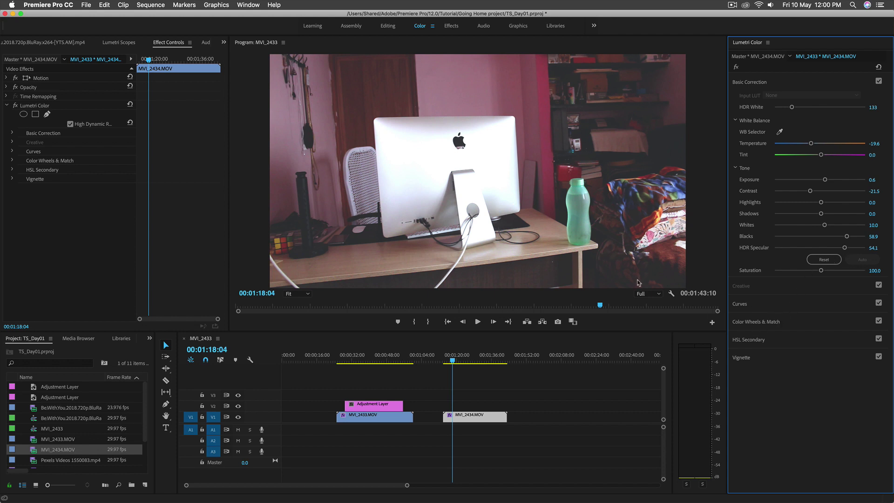